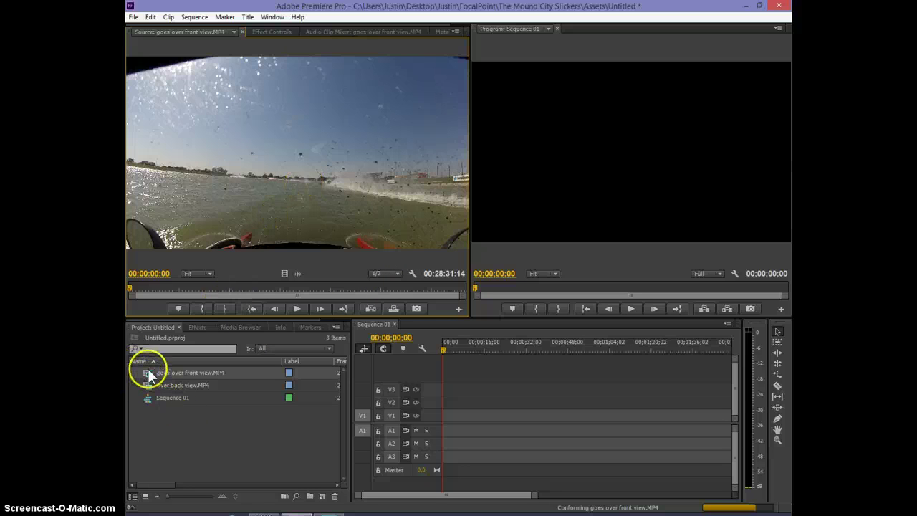
Play the goes over front view.MP4 clip in the Source monitor, then stop it
{"action": "left_click", "coordinate": [297, 308]}
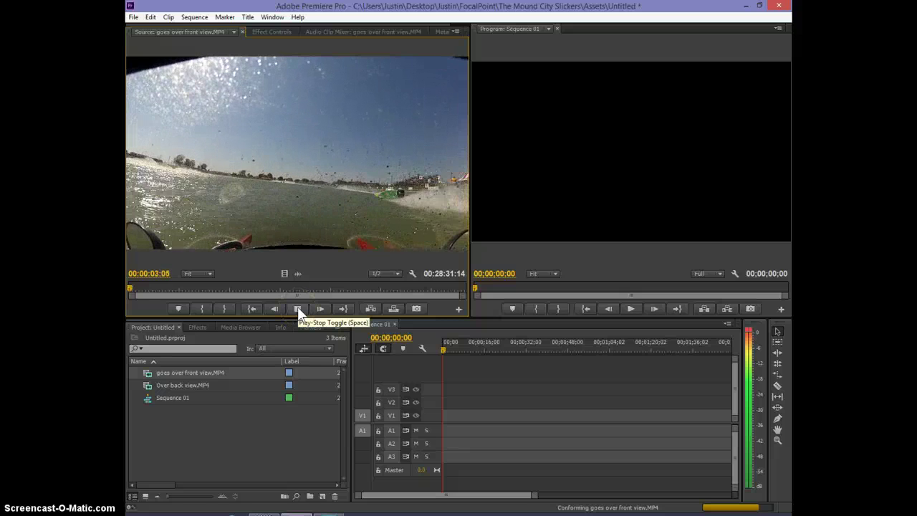
{"action": "left_click", "coordinate": [297, 308]}
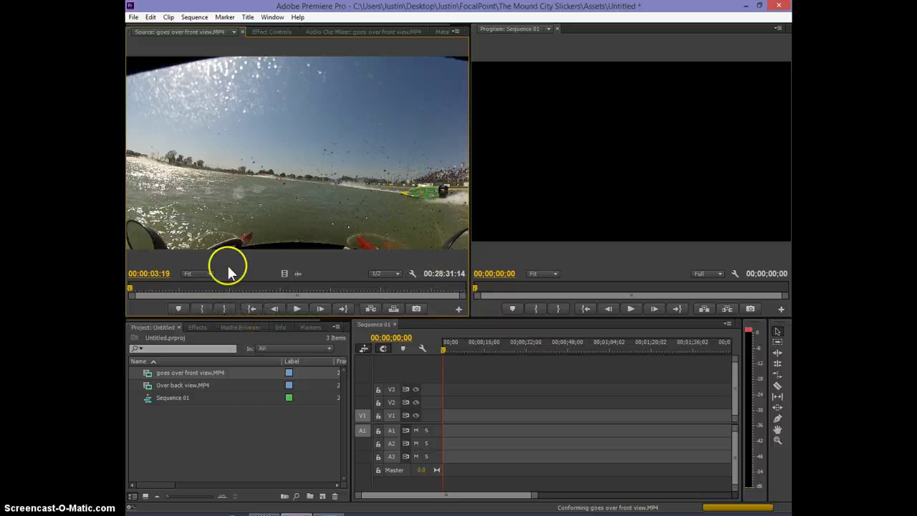
Mark the front-view clip from its start to about 1:00 and drag that section into Sequence 01
{"action": "left_click", "coordinate": [128, 288]}
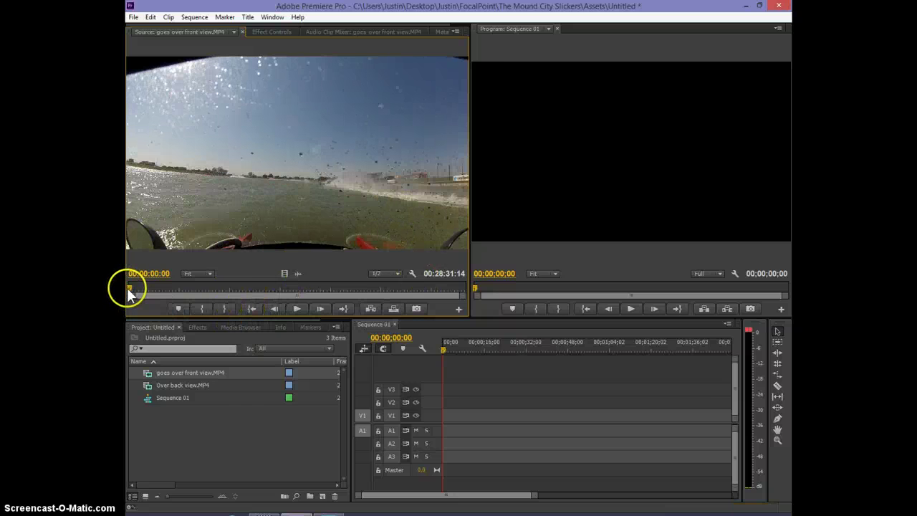
{"action": "left_click", "coordinate": [206, 308]}
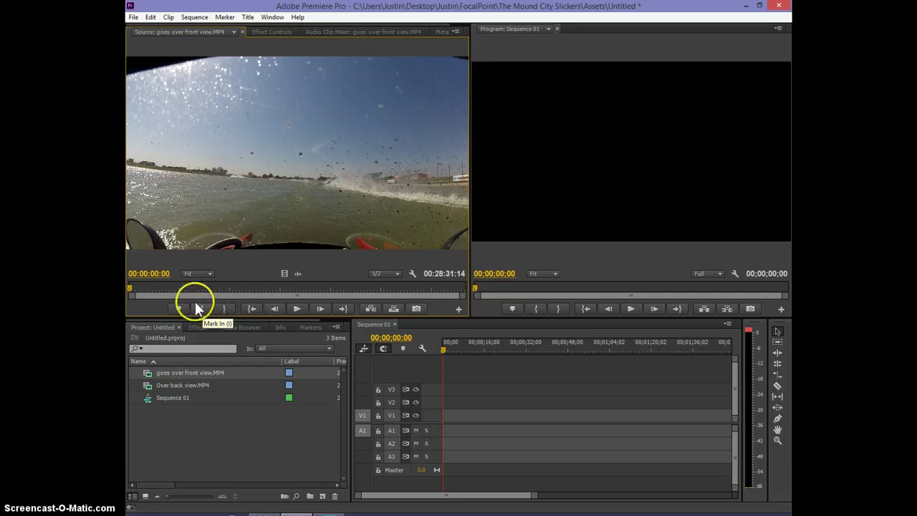
{"action": "left_click", "coordinate": [202, 309]}
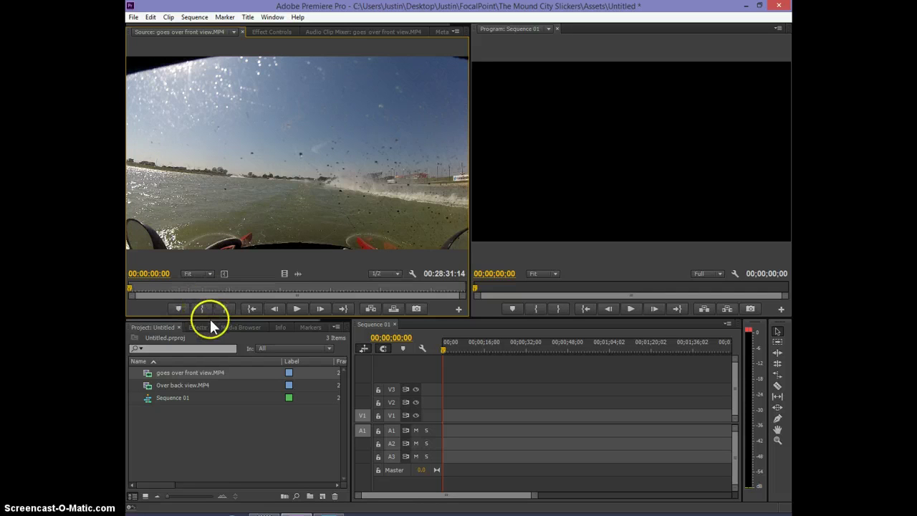
{"action": "left_click_drag", "start_coordinate": [124, 287], "coordinate": [139, 288]}
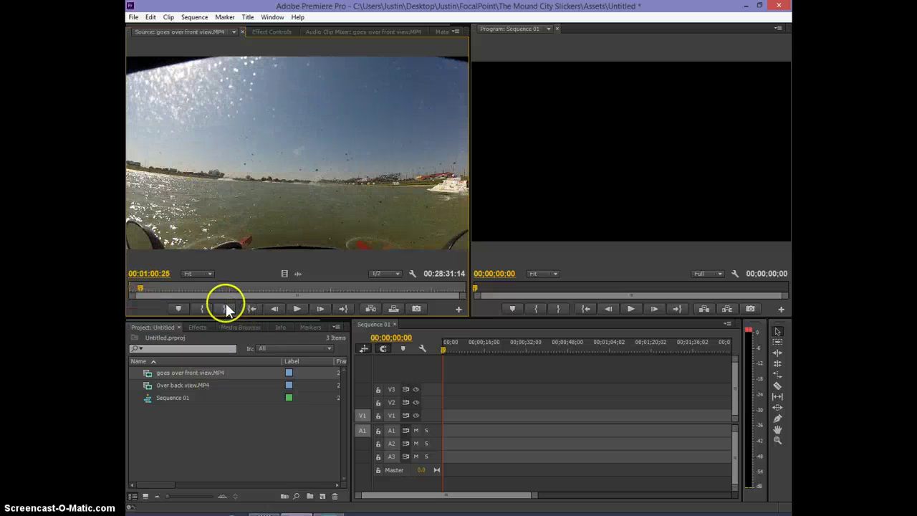
{"action": "left_click", "coordinate": [227, 307]}
{"action": "left_click_drag", "start_coordinate": [203, 251], "coordinate": [443, 412]}
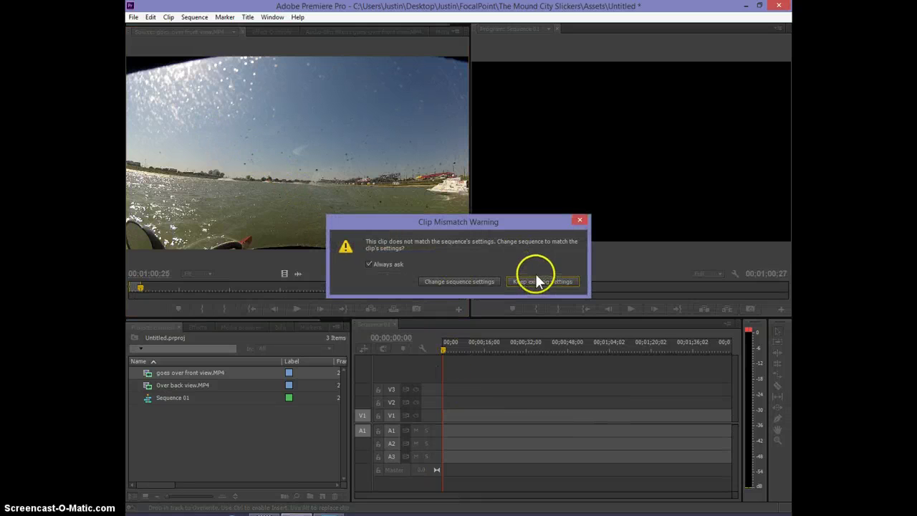
Change the sequence settings to match the clip, then scrub the timeline to preview it
{"action": "left_click", "coordinate": [480, 283]}
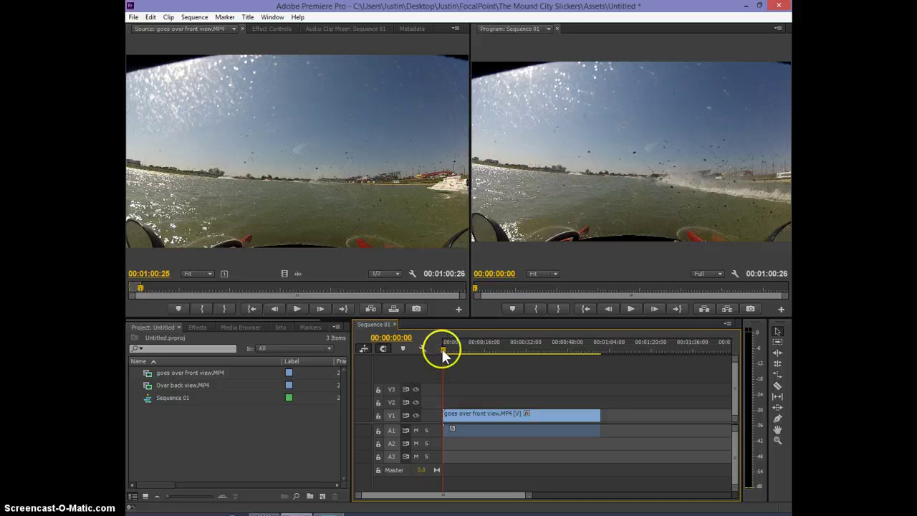
{"action": "left_click_drag", "start_coordinate": [444, 348], "coordinate": [409, 348]}
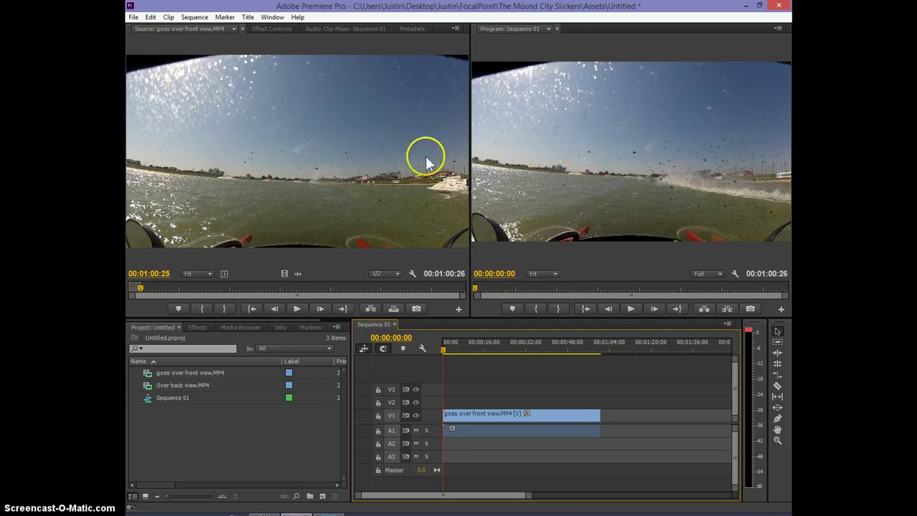
Choose Title > New Title > Default Still to start a new still title
{"action": "left_click", "coordinate": [246, 18]}
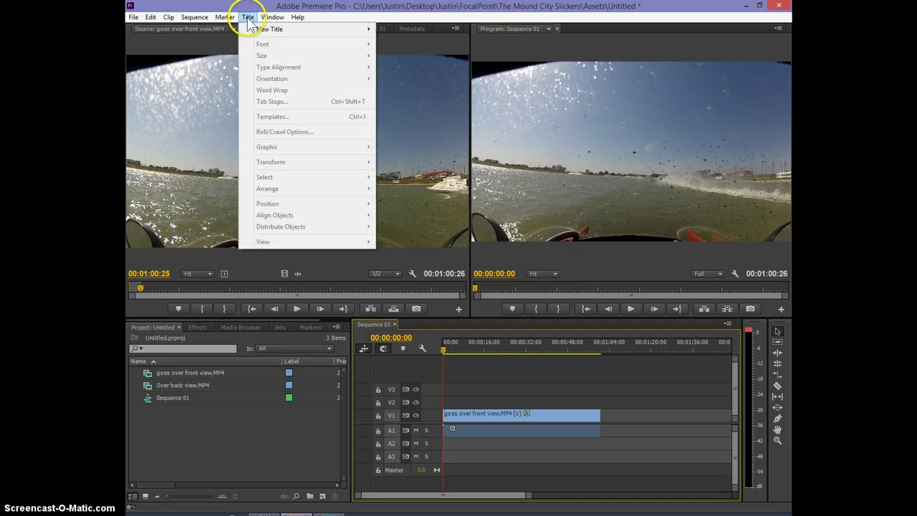
{"action": "mouse_move", "coordinate": [273, 33]}
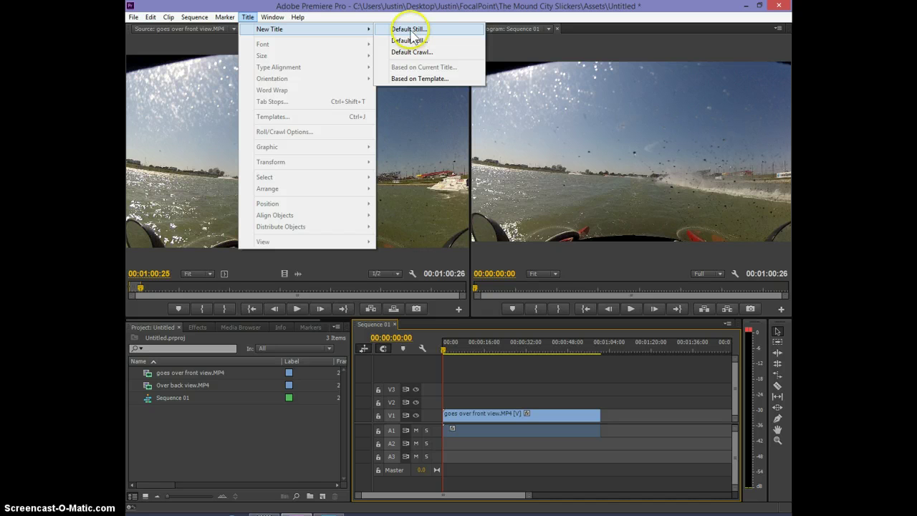
{"action": "left_click", "coordinate": [408, 32]}
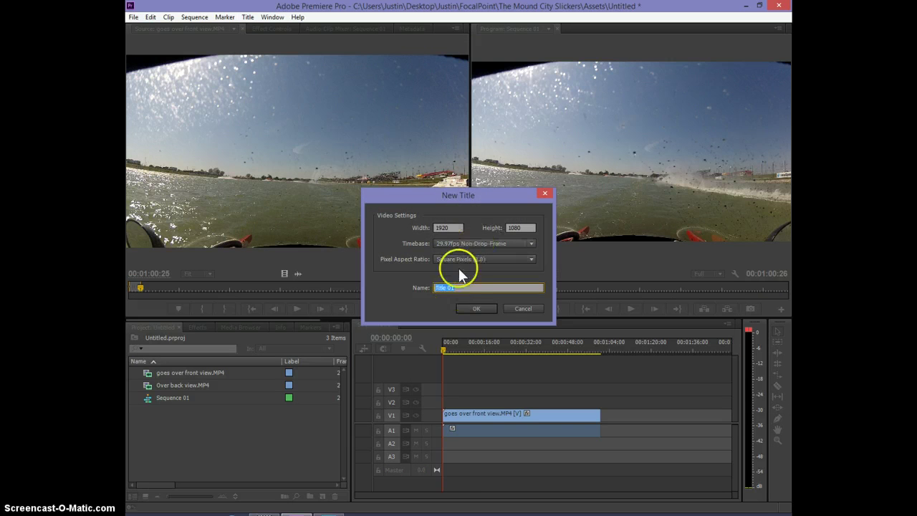
Keep the title at 1920×1080, name it Intro Text, and confirm the New Title dialog
{"action": "left_click", "coordinate": [447, 227]}
{"action": "left_click", "coordinate": [518, 227]}
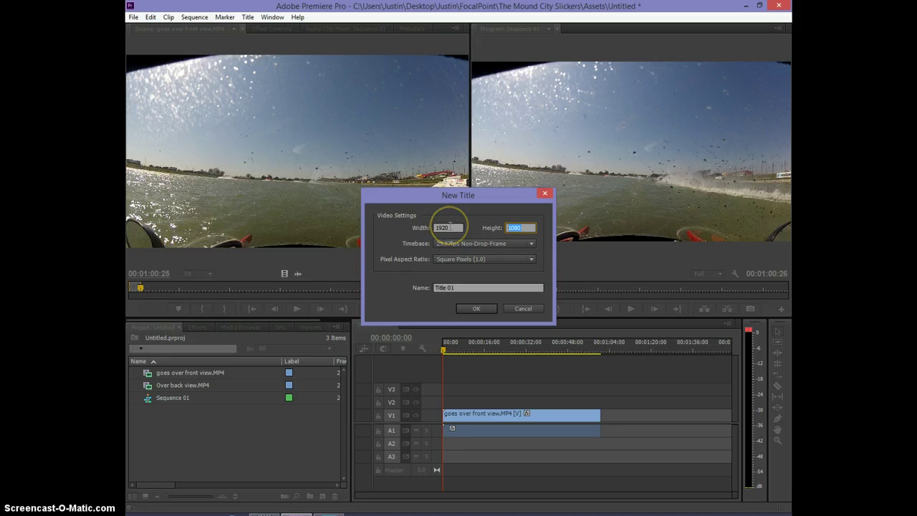
{"action": "left_click", "coordinate": [446, 227]}
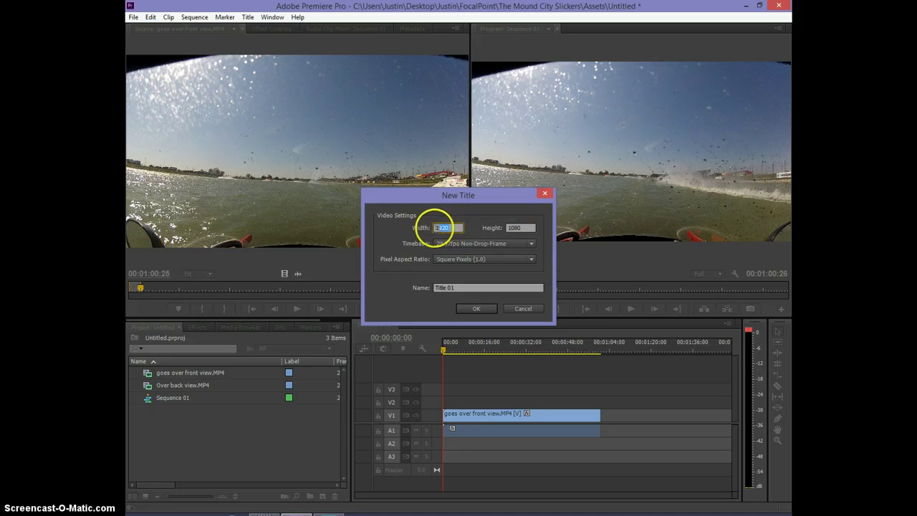
{"action": "left_click", "coordinate": [454, 227]}
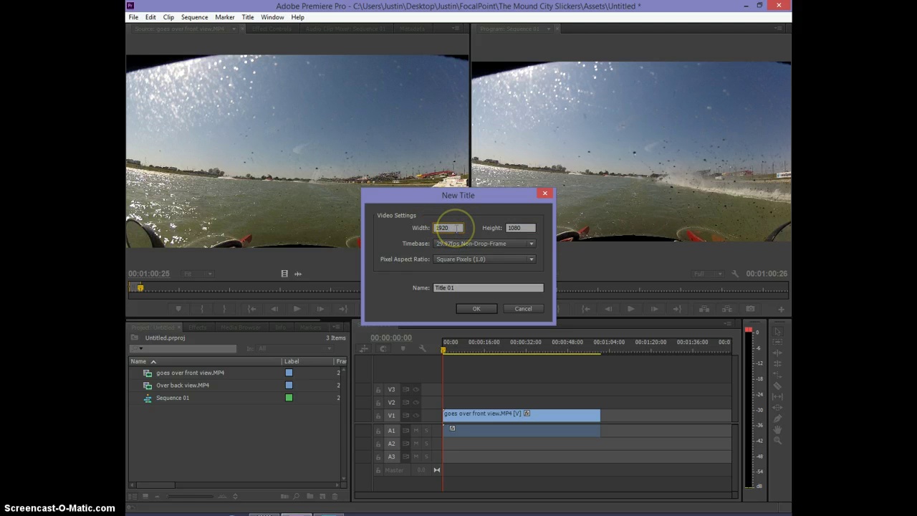
{"action": "left_click", "coordinate": [451, 227]}
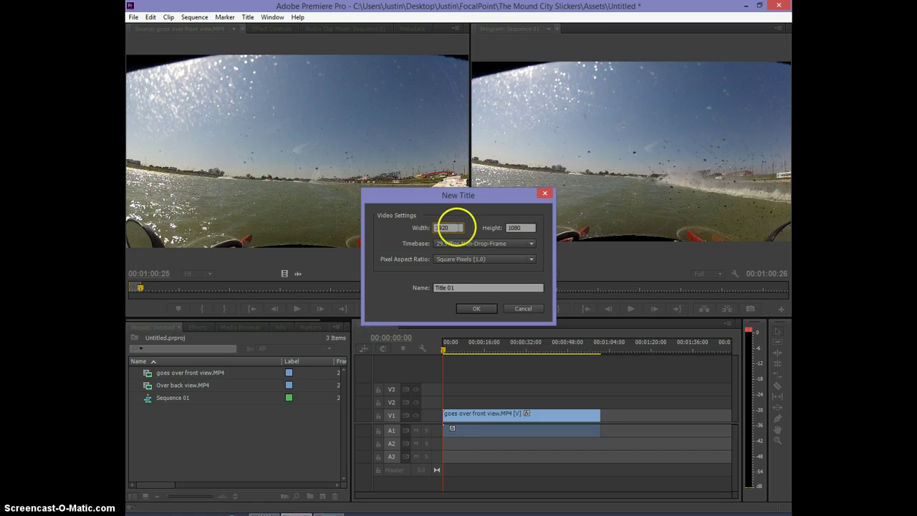
{"action": "left_click", "coordinate": [517, 227]}
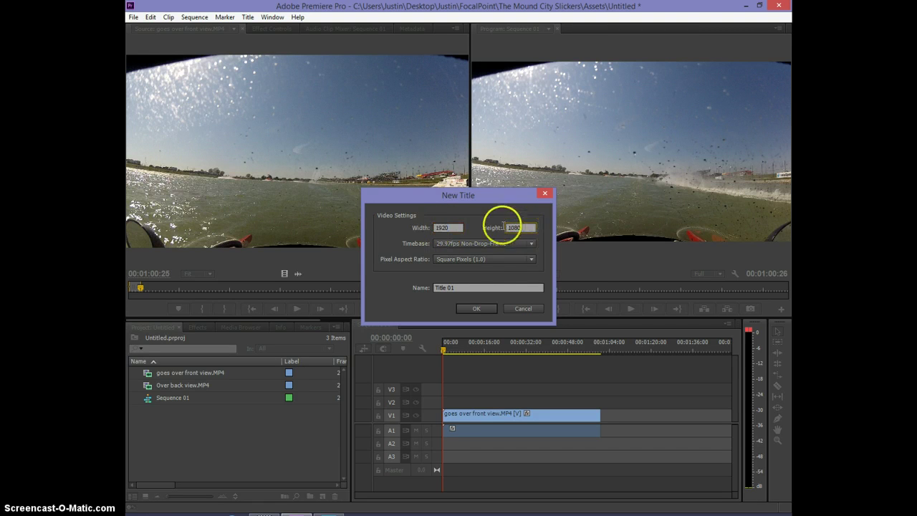
{"action": "left_click_drag", "start_coordinate": [429, 192], "coordinate": [414, 176]}
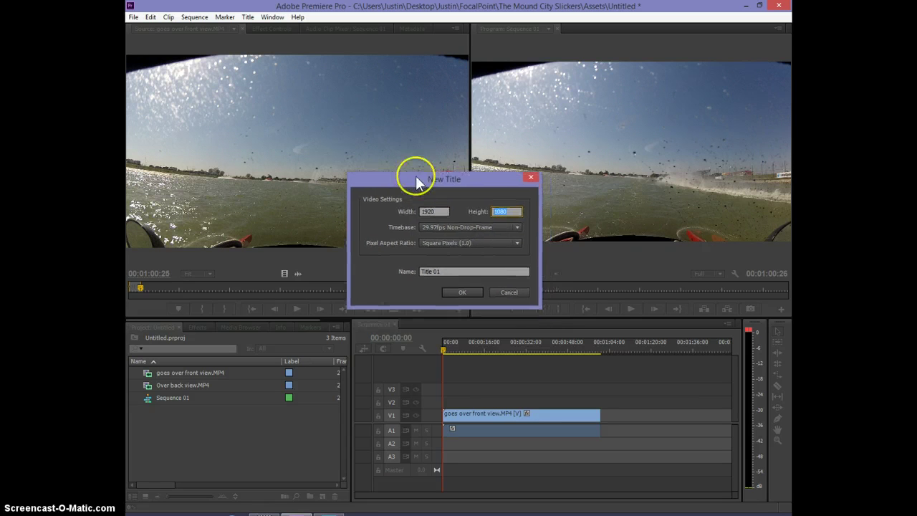
{"action": "left_click_drag", "start_coordinate": [450, 270], "coordinate": [406, 270]}
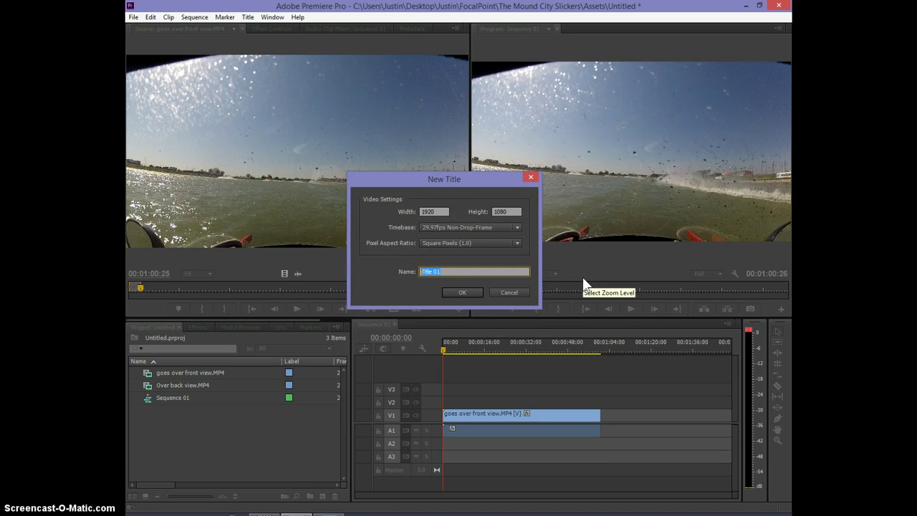
{"action": "type", "text": "Intro Text"}
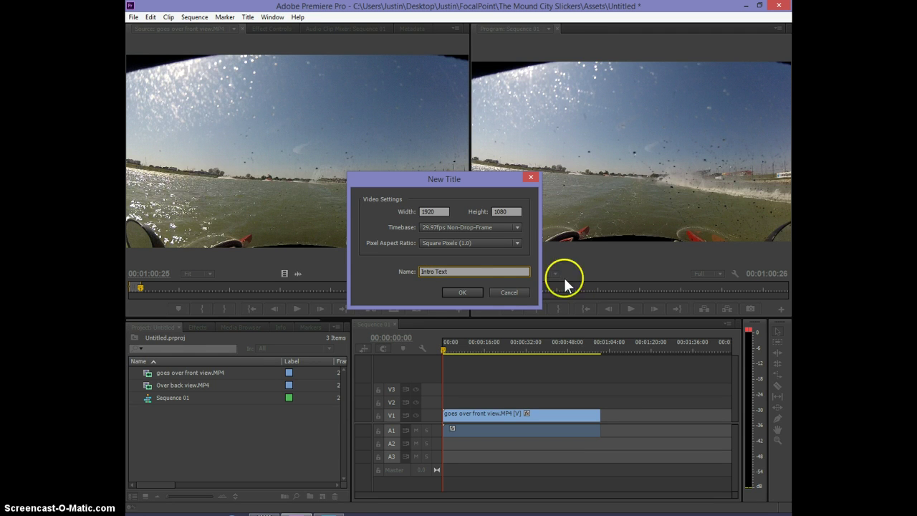
{"action": "left_click", "coordinate": [461, 292]}
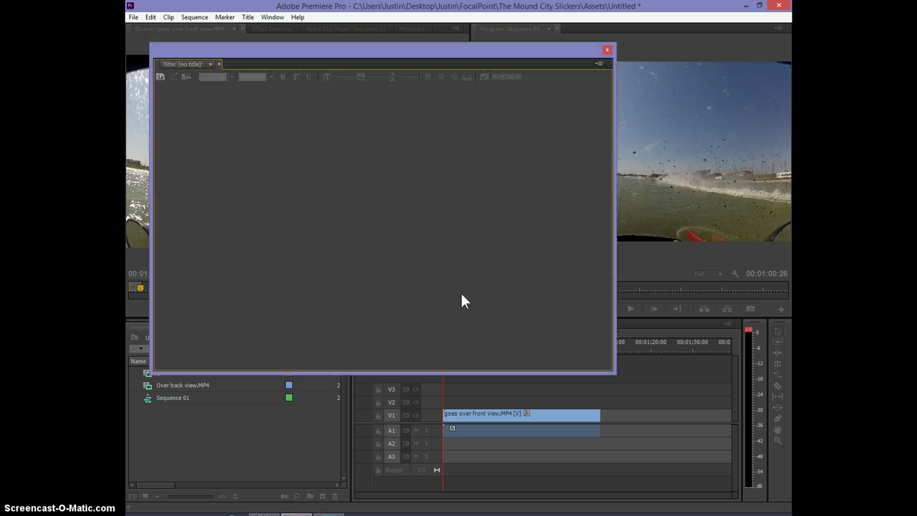
Move the title designer window right and drag its corner outward to enlarge it
{"action": "left_click", "coordinate": [339, 51]}
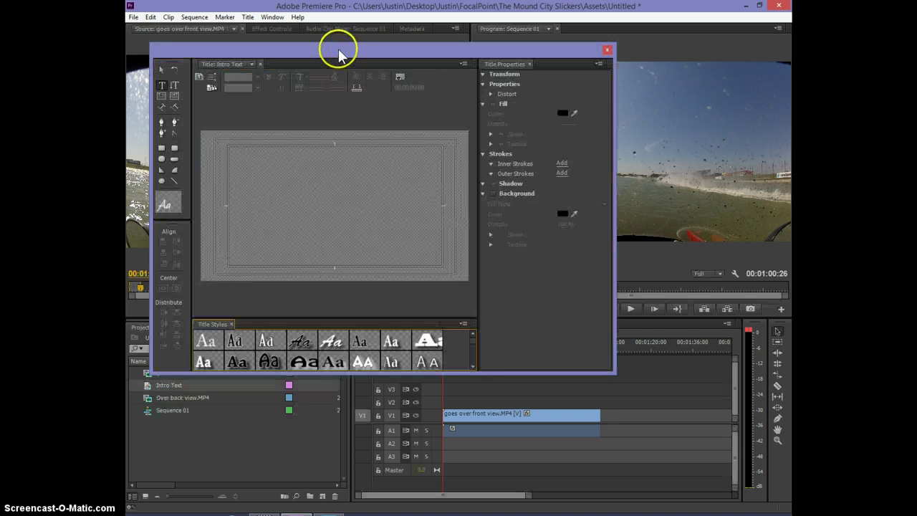
{"action": "left_click_drag", "start_coordinate": [339, 50], "coordinate": [404, 40]}
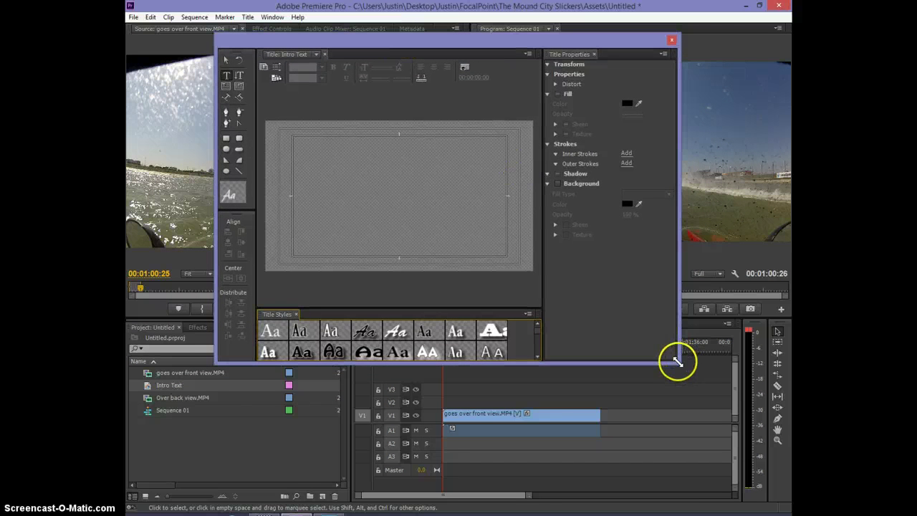
{"action": "left_click_drag", "start_coordinate": [676, 362], "coordinate": [751, 485]}
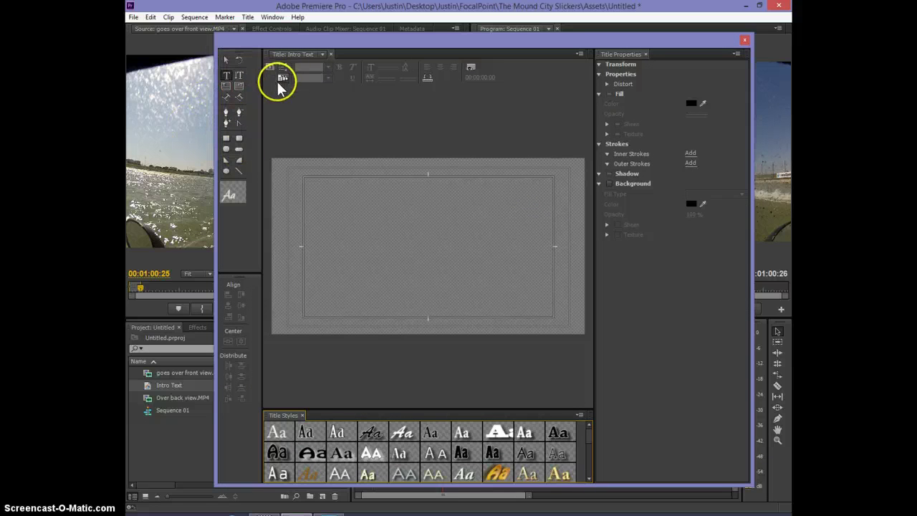
Draw a text box, type 'Introducing' with the racer's name on a second line, and select both lines
{"action": "left_click", "coordinate": [230, 81]}
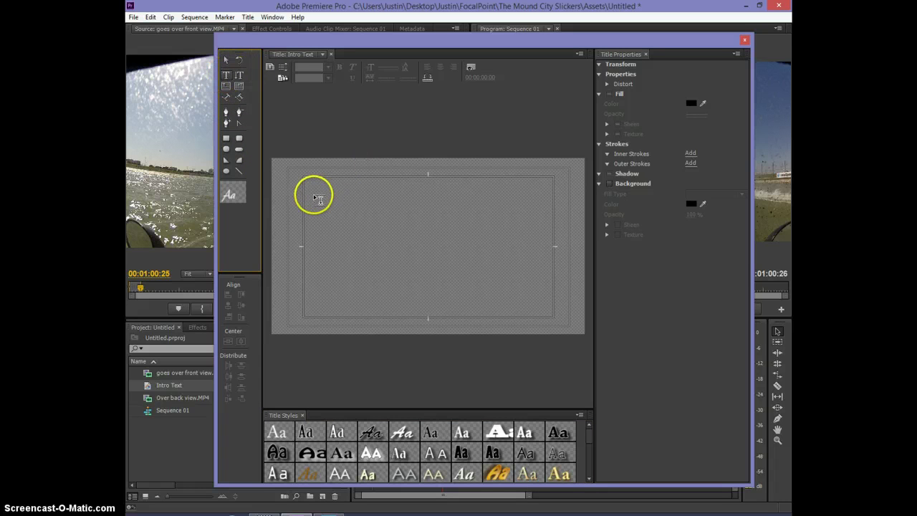
{"action": "left_click_drag", "start_coordinate": [305, 222], "coordinate": [552, 287]}
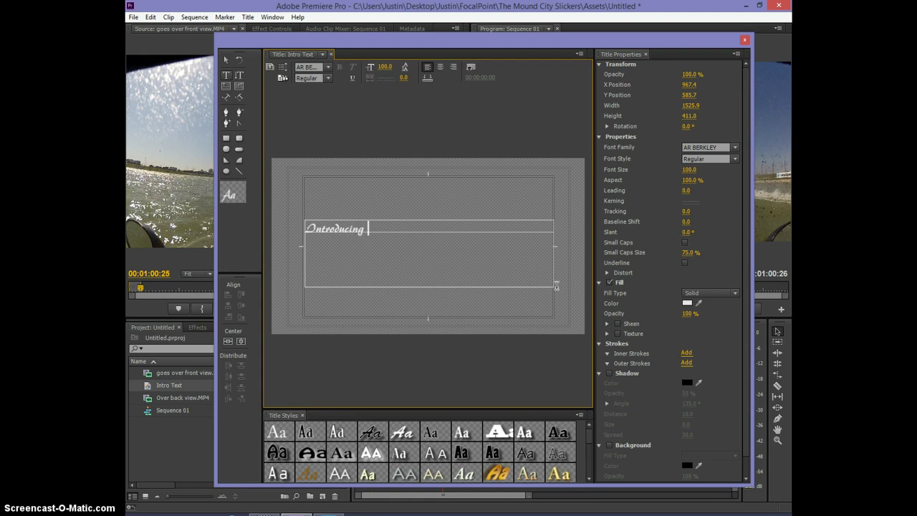
{"action": "key", "text": "Return"}
{"action": "type", "text": "Tim Seebold!"}
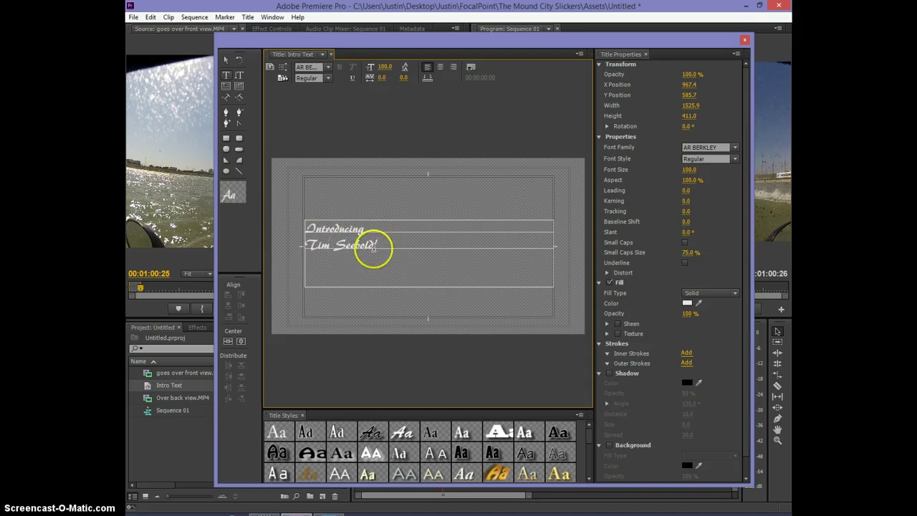
{"action": "left_click_drag", "start_coordinate": [385, 244], "coordinate": [298, 229]}
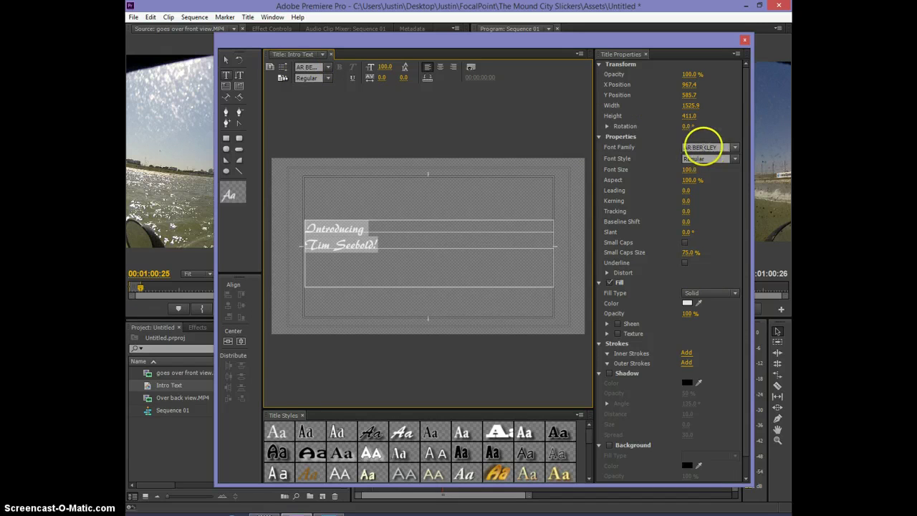
Change the title font to Arial Rounded in the Regular style
{"action": "left_click", "coordinate": [713, 146]}
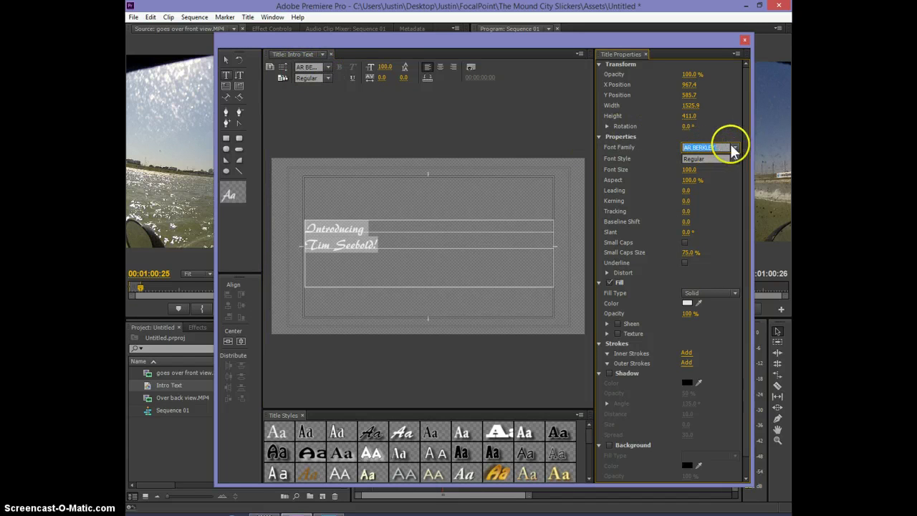
{"action": "left_click", "coordinate": [733, 148]}
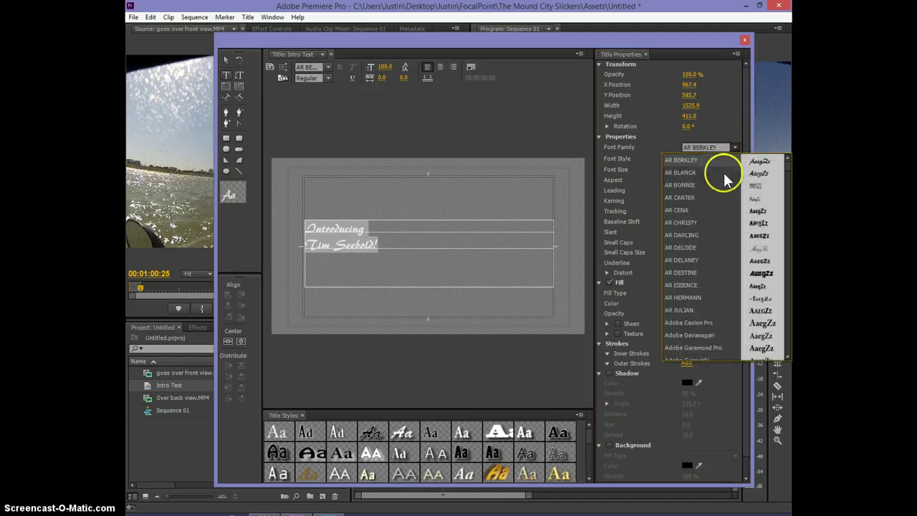
{"action": "scroll", "coordinate": [722, 230], "scroll_direction": "down", "scroll_amount": 1}
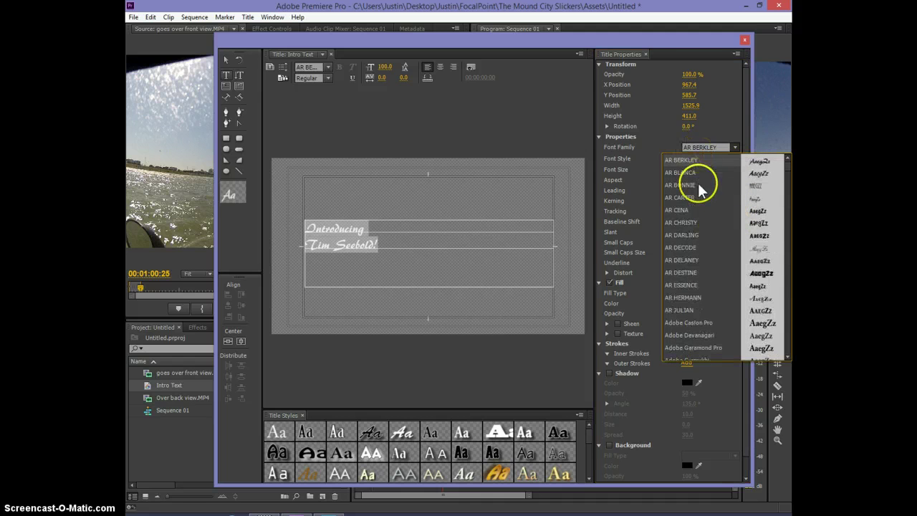
{"action": "left_click", "coordinate": [673, 162]}
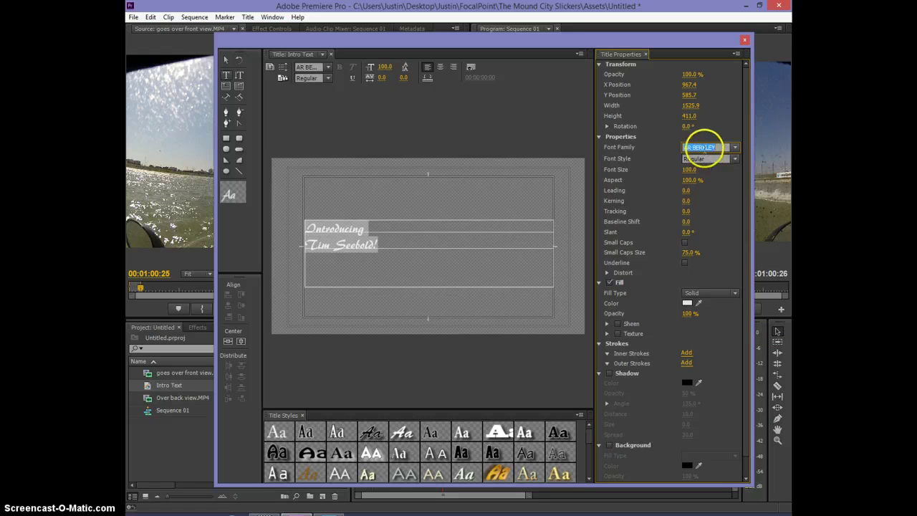
{"action": "key", "text": "Down"}
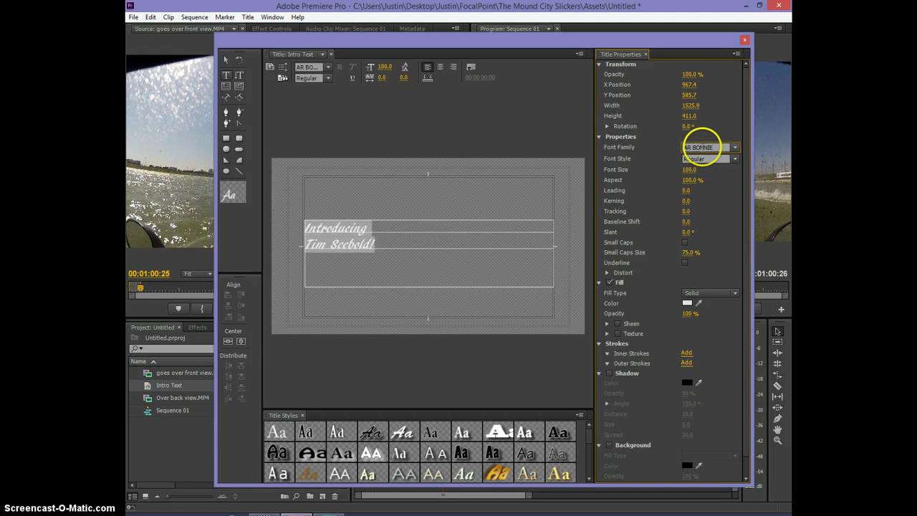
{"action": "key", "text": "Down"}
{"action": "key", "text": "Down"}
{"action": "key", "text": "Down"}
{"action": "key", "text": "Down"}
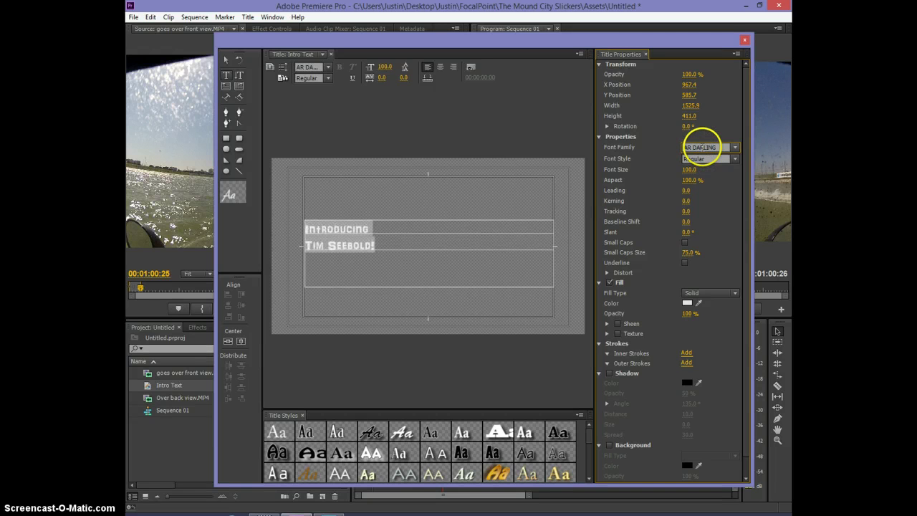
{"action": "key", "text": "Down"}
{"action": "key", "text": "Down"}
{"action": "key", "text": "Down"}
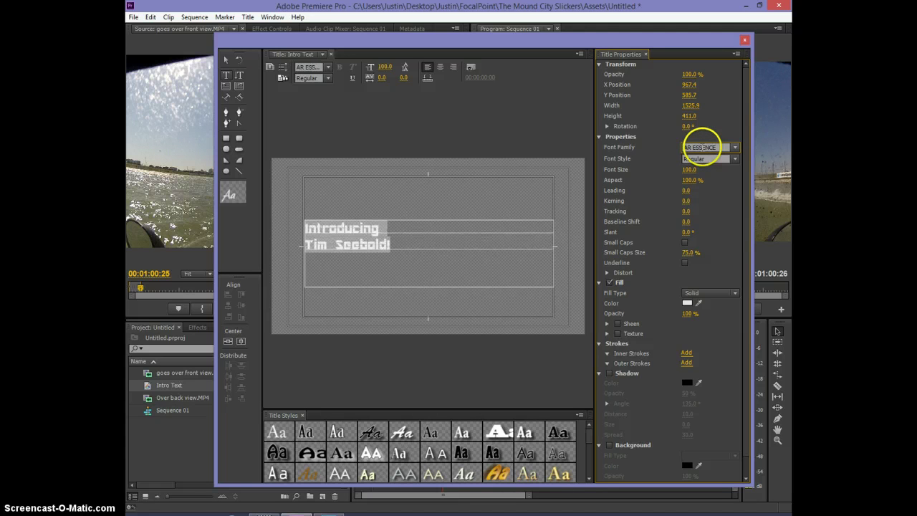
{"action": "key", "text": "Down"}
{"action": "key", "text": "Down"}
{"action": "key", "text": "Down"}
{"action": "key", "text": "Down"}
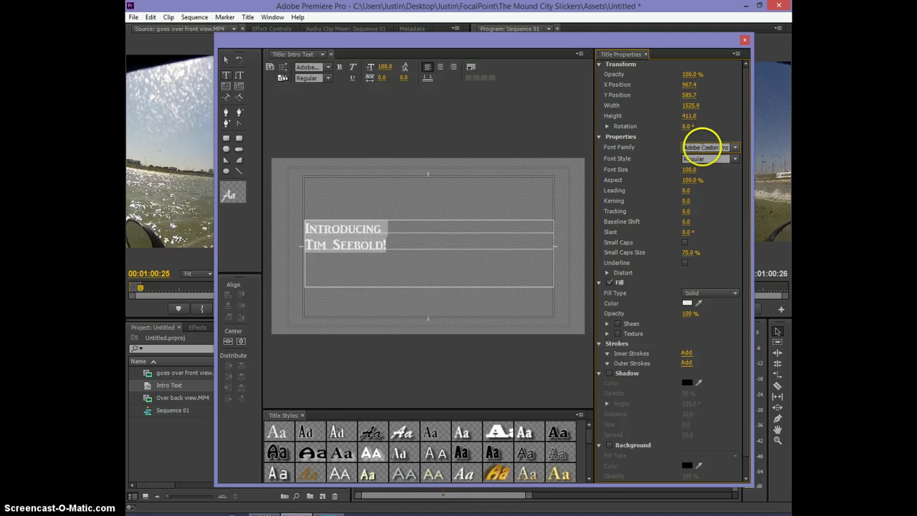
{"action": "key", "text": "Down"}
{"action": "key", "text": "Down"}
{"action": "key", "text": "Down"}
{"action": "key", "text": "Down"}
{"action": "key", "text": "Down"}
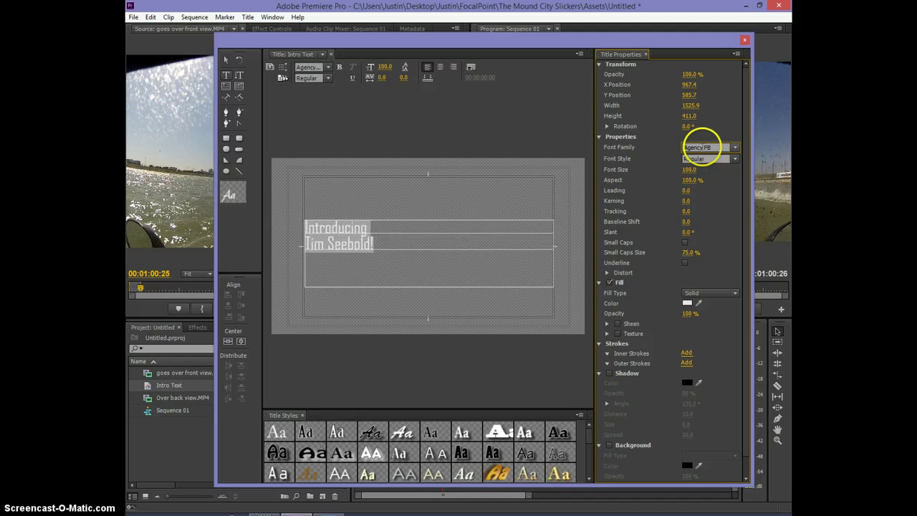
{"action": "key", "text": "Down"}
{"action": "key", "text": "Down"}
{"action": "key", "text": "Down"}
{"action": "key", "text": "Down"}
{"action": "key", "text": "Down"}
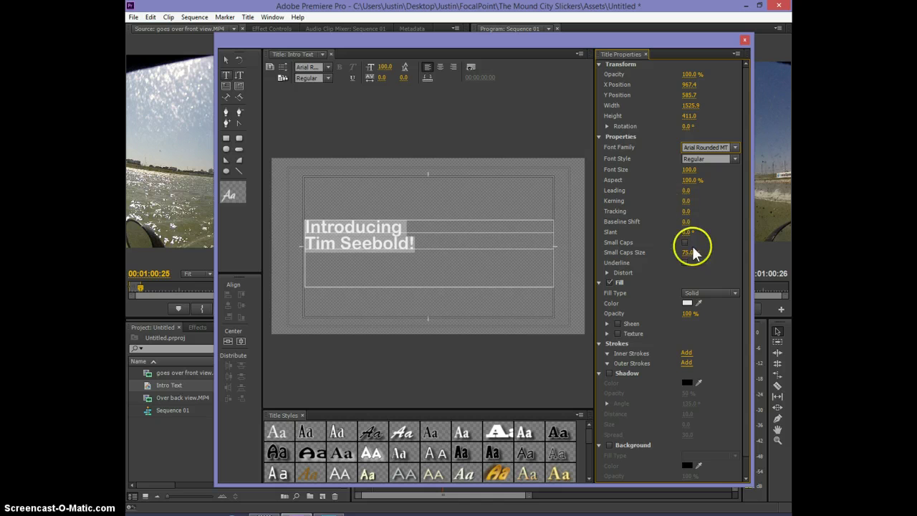
{"action": "left_click", "coordinate": [736, 160]}
{"action": "left_click", "coordinate": [721, 172]}
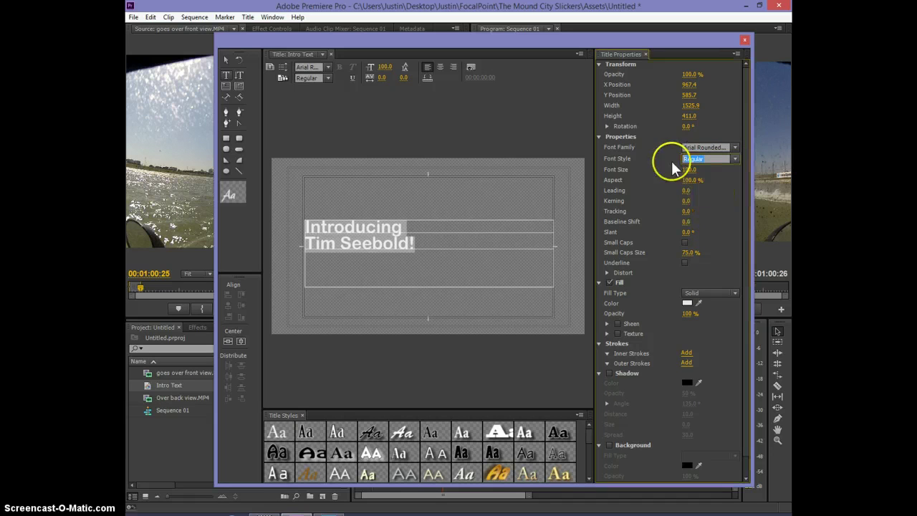
Set the text size to 137 with the name line at 185, then centre both lines
{"action": "left_click_drag", "start_coordinate": [690, 172], "coordinate": [708, 175]}
{"action": "left_click", "coordinate": [471, 258]}
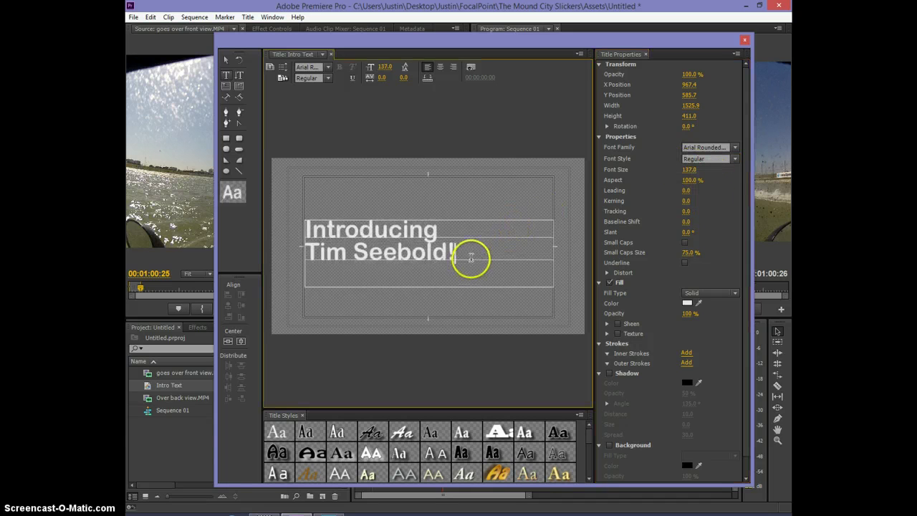
{"action": "left_click", "coordinate": [262, 256], "text": "shift"}
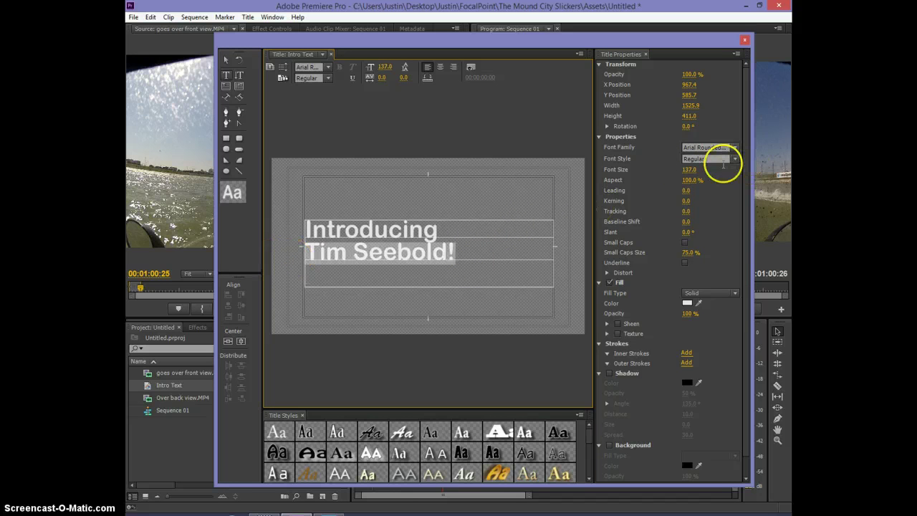
{"action": "left_click_drag", "start_coordinate": [693, 169], "coordinate": [705, 170]}
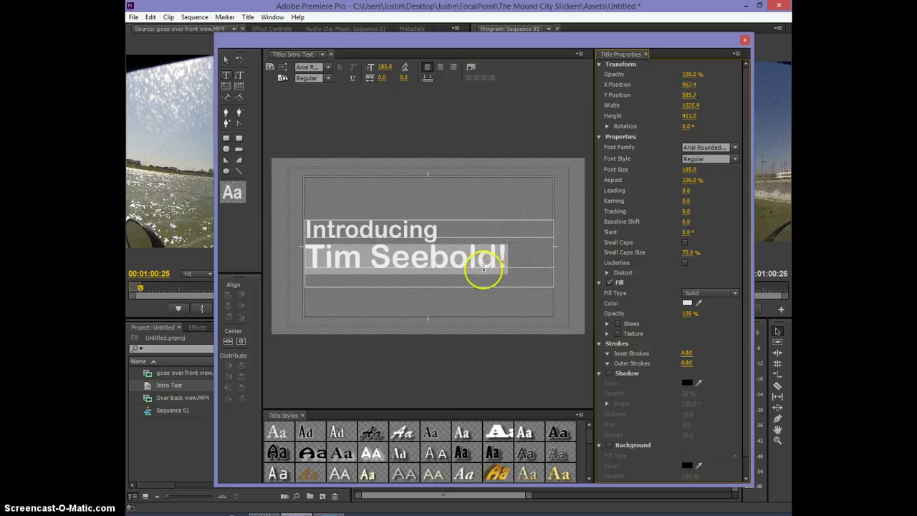
{"action": "left_click", "coordinate": [508, 264]}
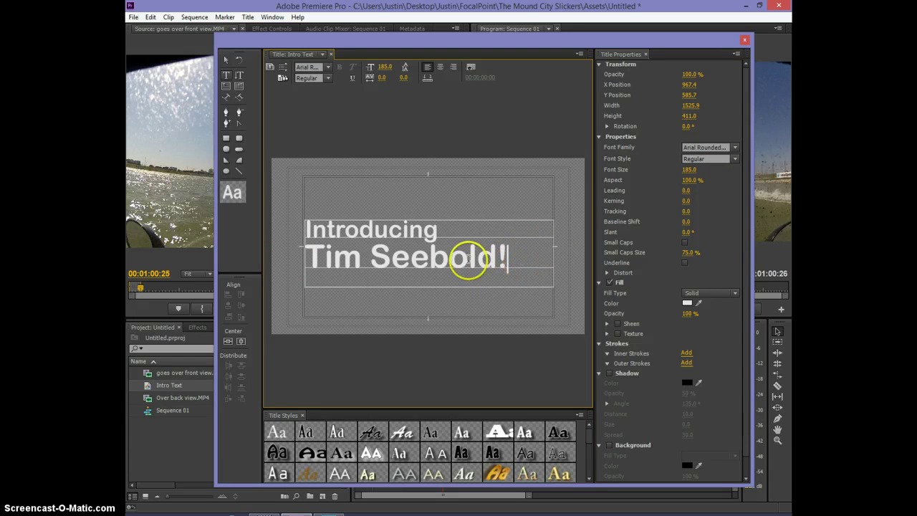
{"action": "left_click_drag", "start_coordinate": [469, 260], "coordinate": [287, 225]}
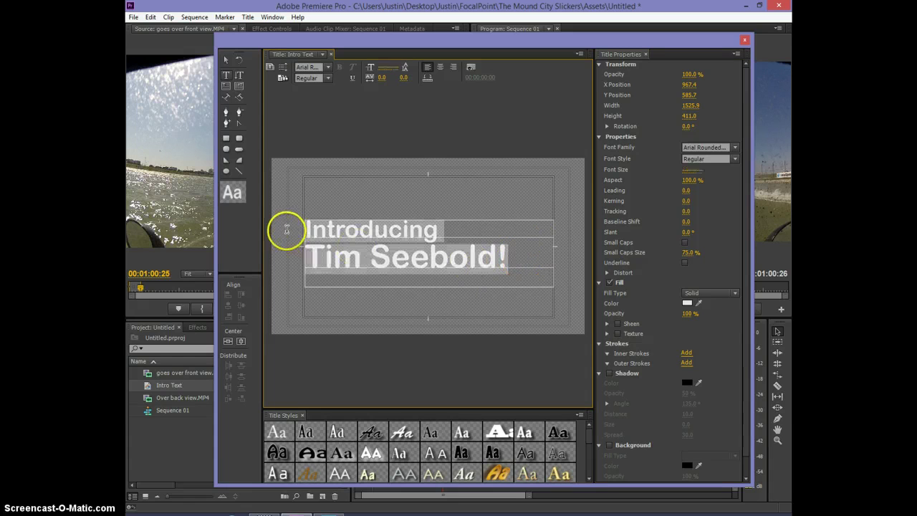
{"action": "left_click", "coordinate": [439, 67]}
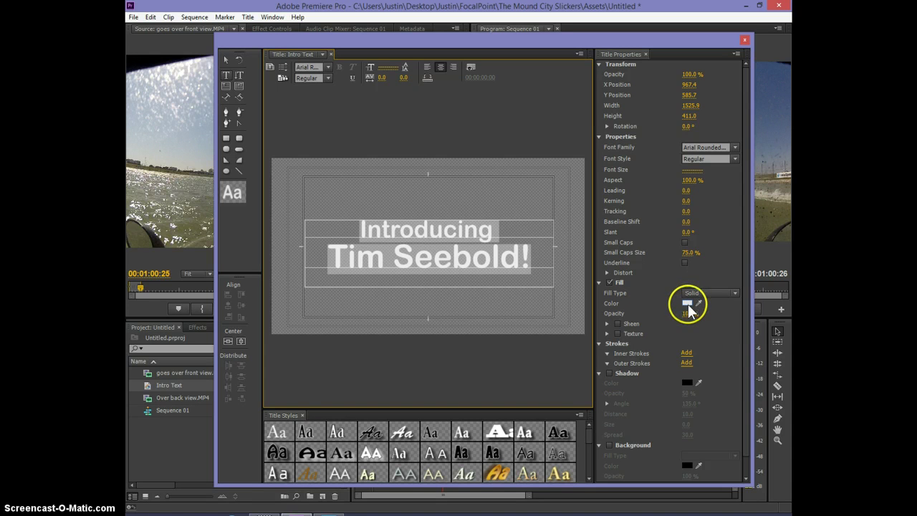
Select all title text and change its fill colour to orange-red D24E26
{"action": "left_click_drag", "start_coordinate": [511, 232], "coordinate": [380, 235]}
{"action": "key", "text": "ctrl+a"}
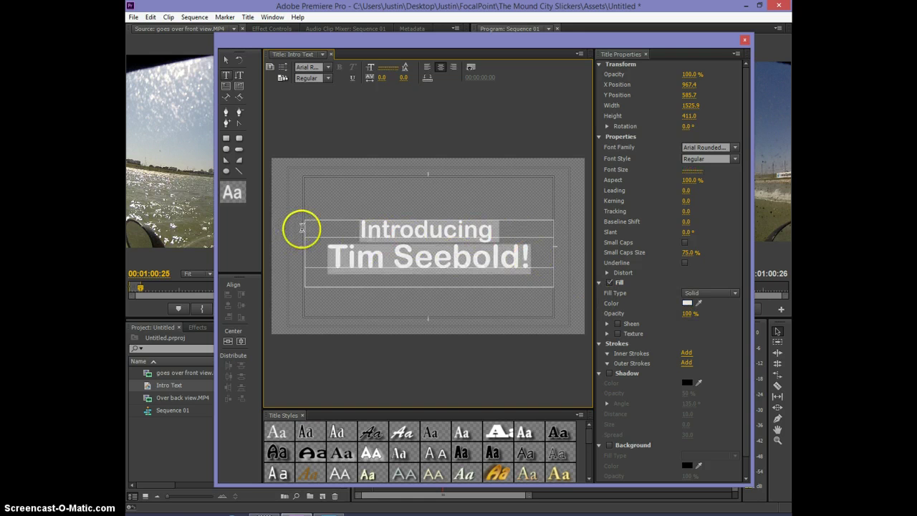
{"action": "left_click", "coordinate": [687, 303]}
{"action": "left_click", "coordinate": [687, 304]}
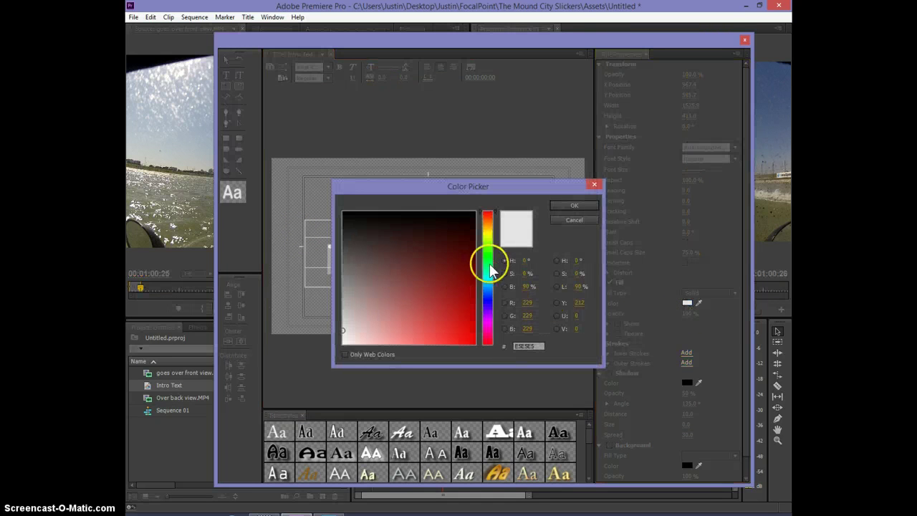
{"action": "left_click", "coordinate": [489, 225]}
{"action": "left_click_drag", "start_coordinate": [489, 230], "coordinate": [487, 214]}
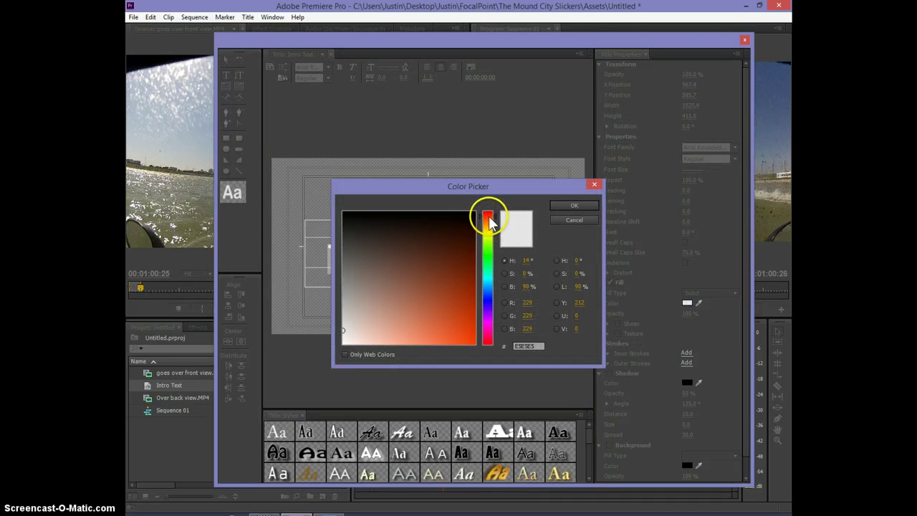
{"action": "left_click", "coordinate": [469, 315]}
{"action": "left_click_drag", "start_coordinate": [474, 313], "coordinate": [454, 317]}
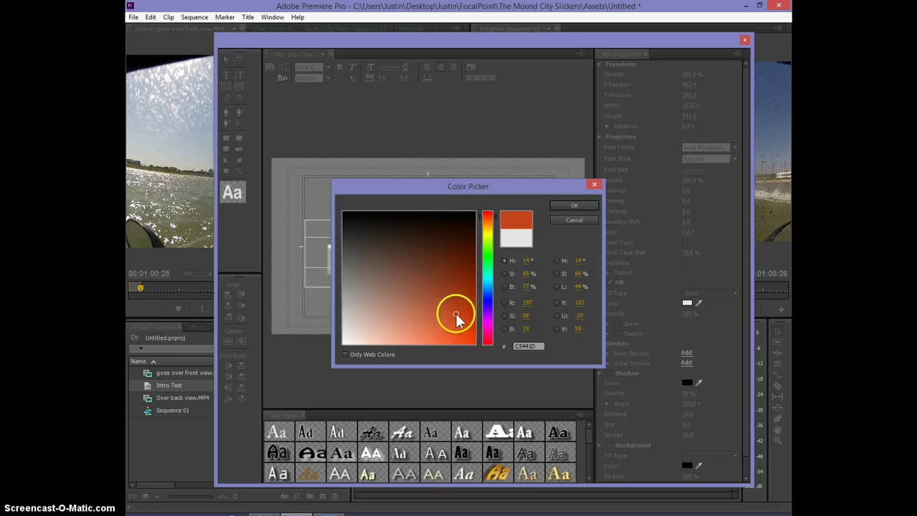
{"action": "left_click", "coordinate": [572, 206]}
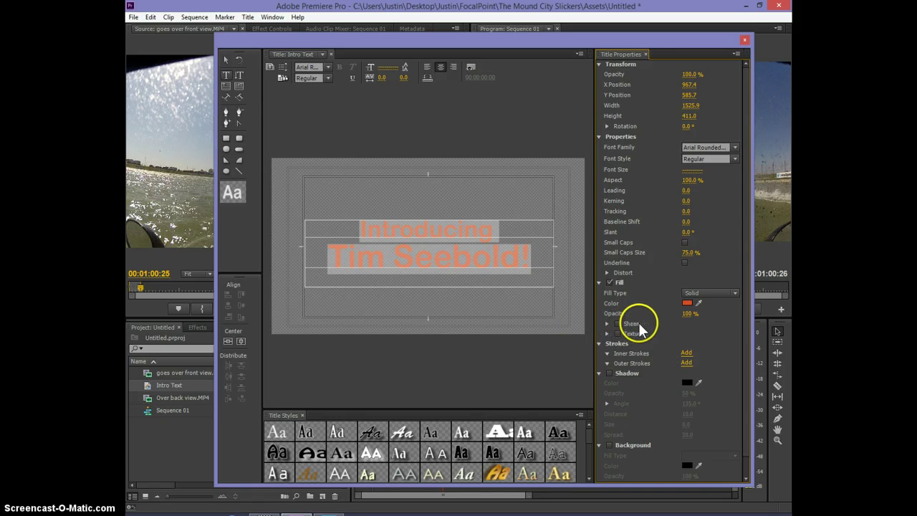
Enable Shadow on the title text: black, 50% opacity, 135° angle, distance 10, spread 30
{"action": "scroll", "coordinate": [642, 362], "scroll_direction": "down", "scroll_amount": 1}
{"action": "scroll", "coordinate": [641, 361], "scroll_direction": "down", "scroll_amount": 1}
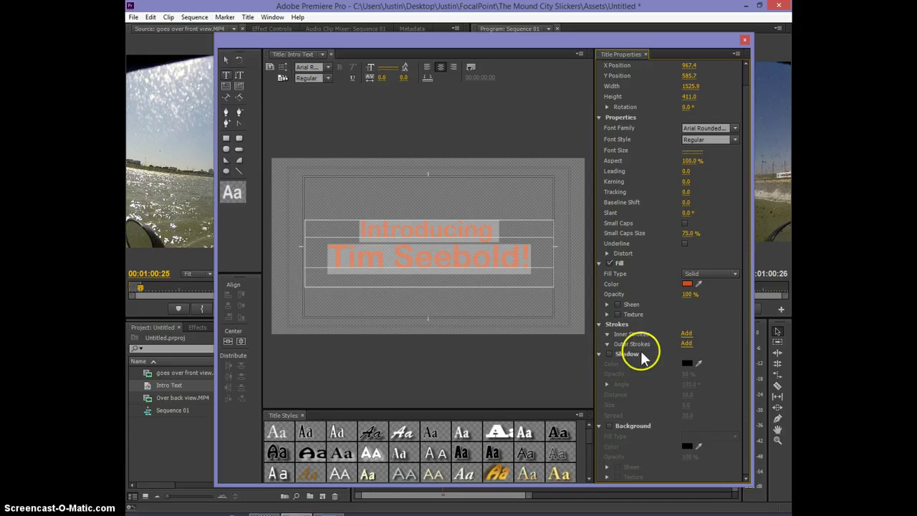
{"action": "left_click", "coordinate": [609, 354]}
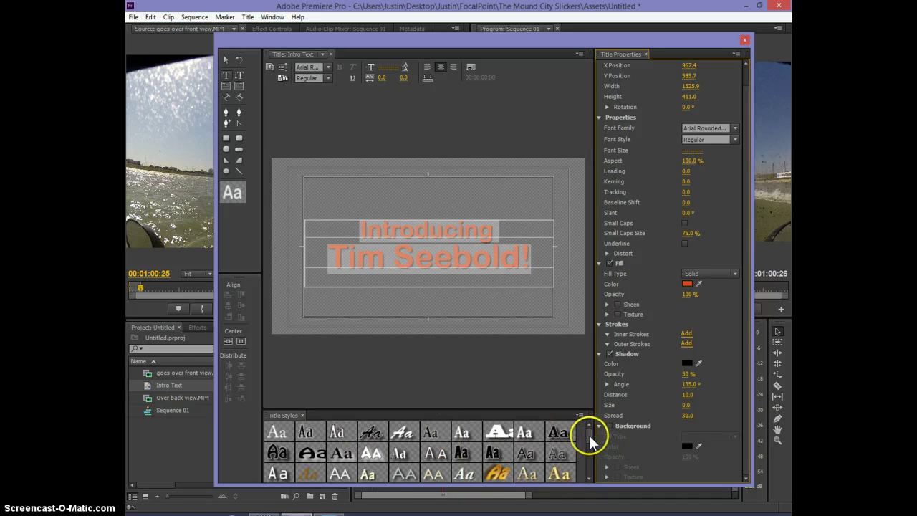
{"action": "scroll", "coordinate": [589, 441], "scroll_direction": "down", "scroll_amount": 3}
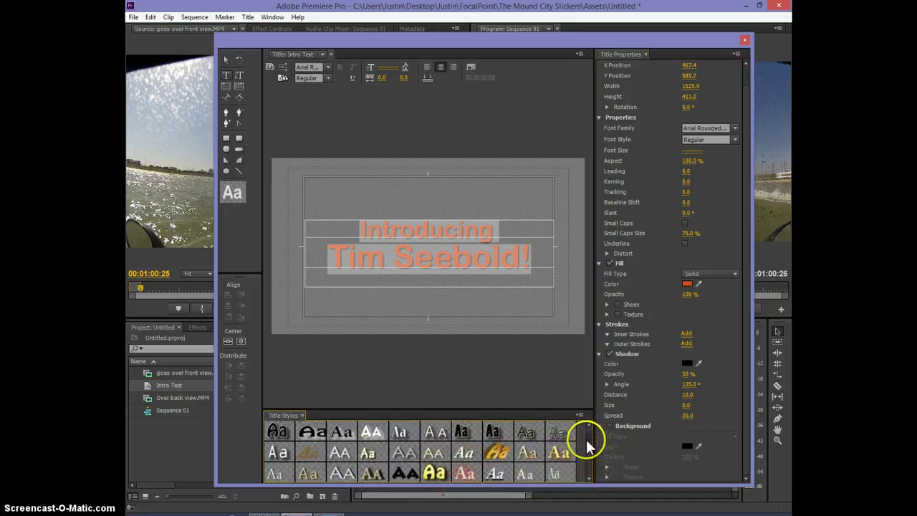
{"action": "scroll", "coordinate": [587, 437], "scroll_direction": "up", "scroll_amount": 1}
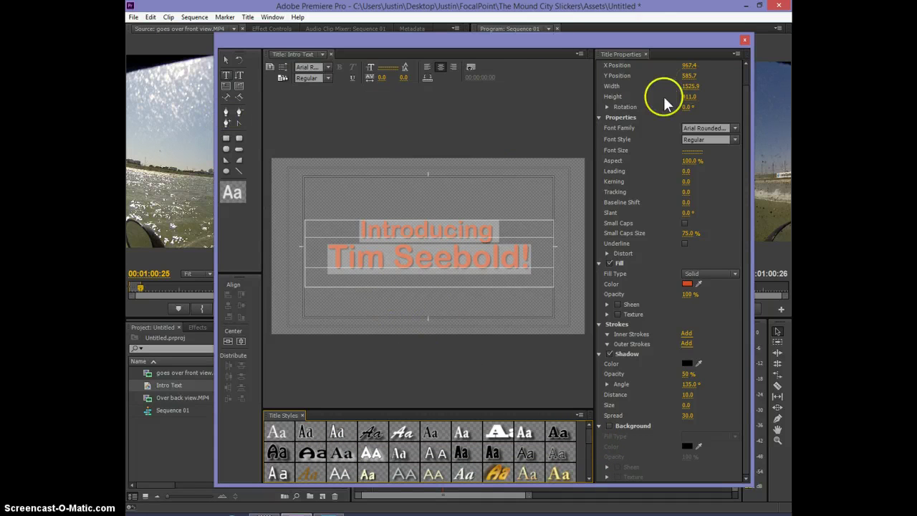
Place the Intro Text title on V2 above the boat clip and extend it to about 29 seconds
{"action": "left_click", "coordinate": [745, 42]}
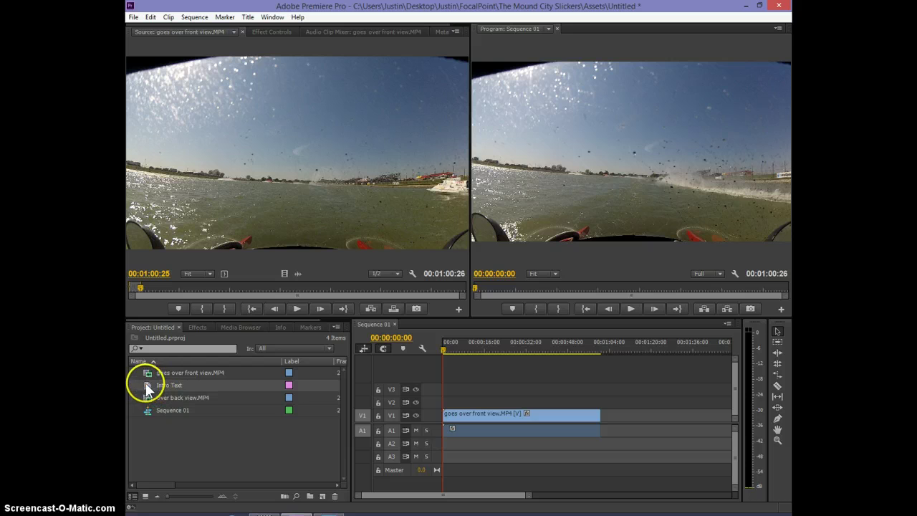
{"action": "left_click_drag", "start_coordinate": [146, 389], "coordinate": [450, 407]}
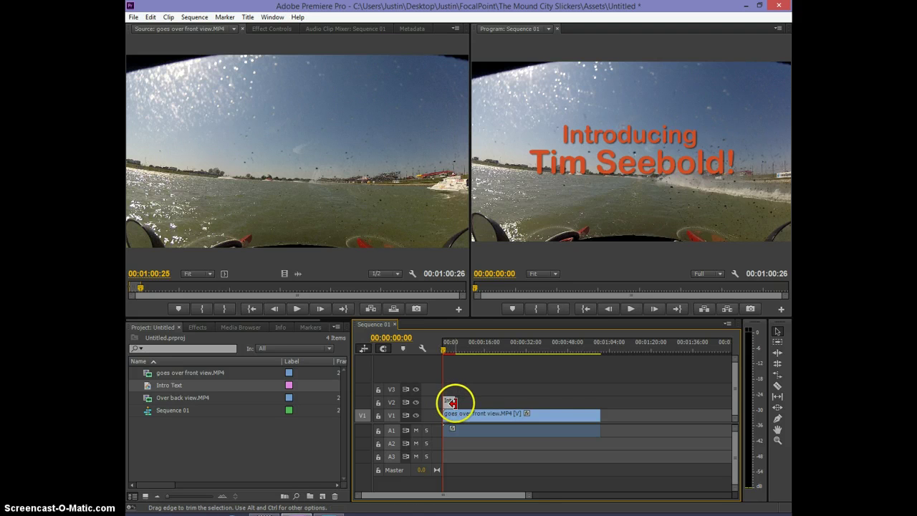
{"action": "mouse_move", "coordinate": [452, 403]}
{"action": "left_mouse_down"}
{"action": "mouse_move", "coordinate": [578, 400]}
{"action": "mouse_move", "coordinate": [468, 393]}
{"action": "mouse_move", "coordinate": [467, 401]}
{"action": "left_mouse_up"}
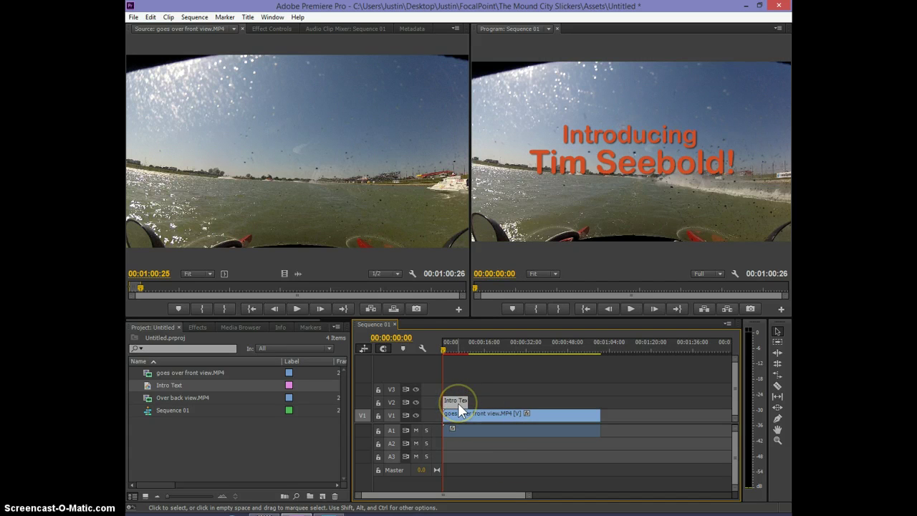
Show the Intro Text clip's Effect Controls with Motion, Opacity and Time Remapping listed
{"action": "double_click", "coordinate": [458, 403]}
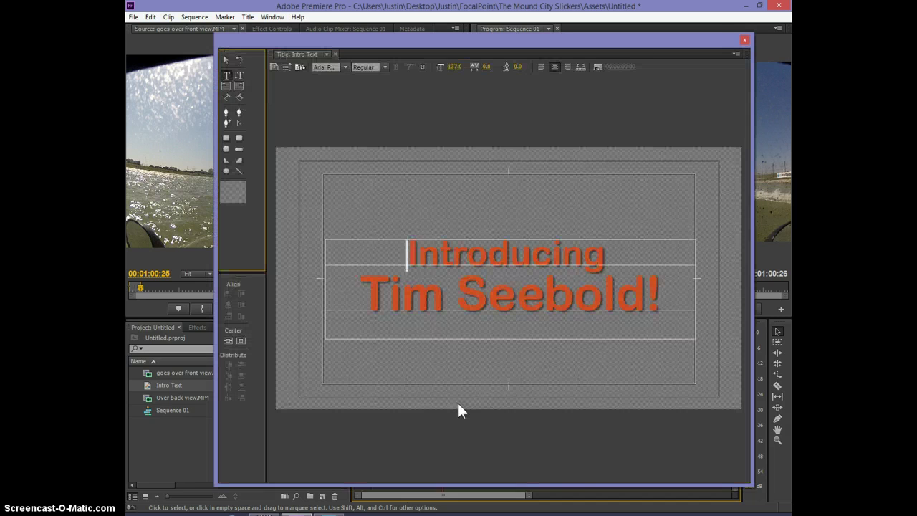
{"action": "left_click", "coordinate": [743, 41]}
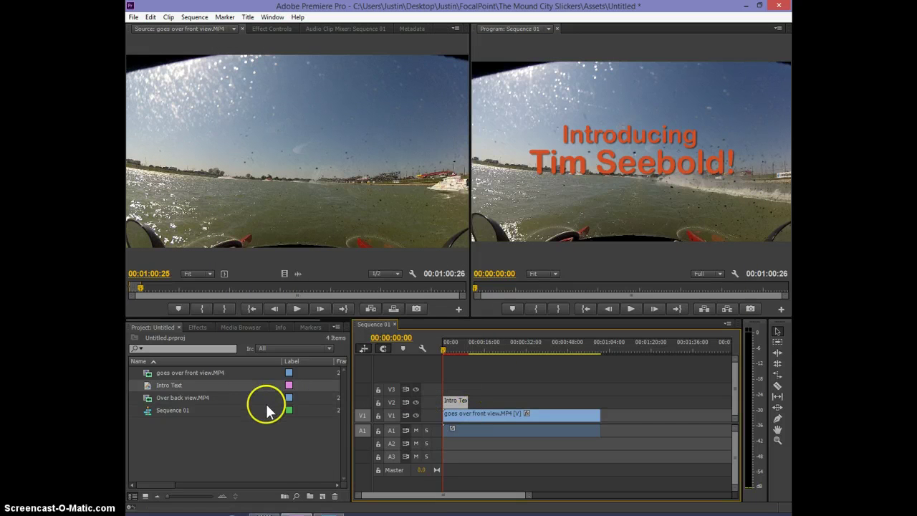
{"action": "left_click", "coordinate": [270, 29]}
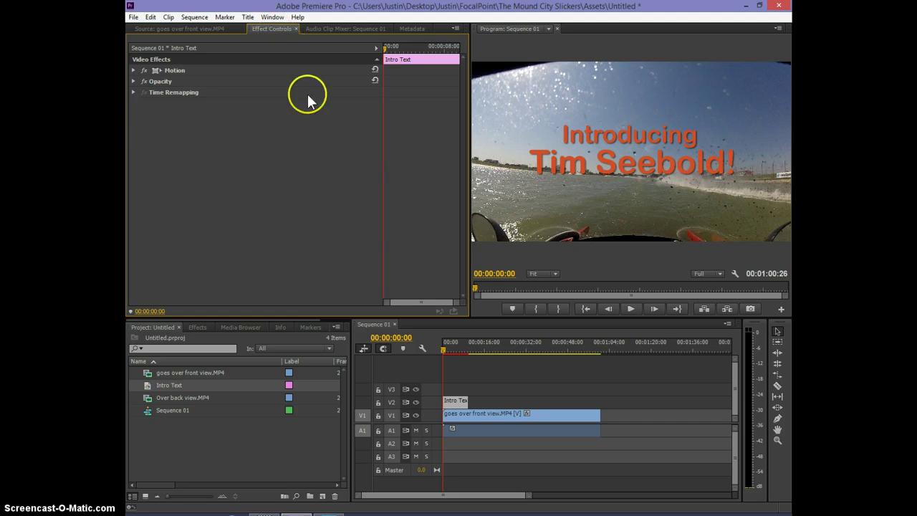
Expand Motion, shift the title right to X 1031, and preview it over the opening frames
{"action": "left_click", "coordinate": [133, 71]}
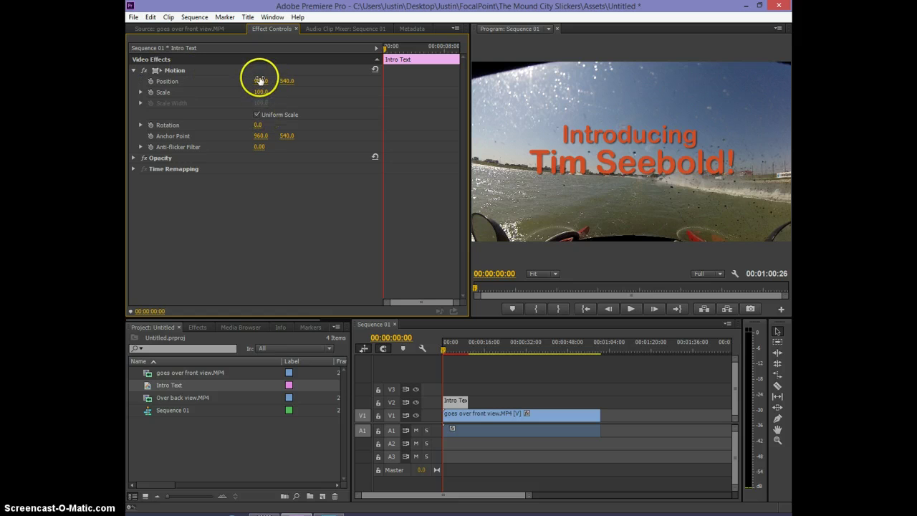
{"action": "left_click_drag", "start_coordinate": [238, 83], "coordinate": [269, 92]}
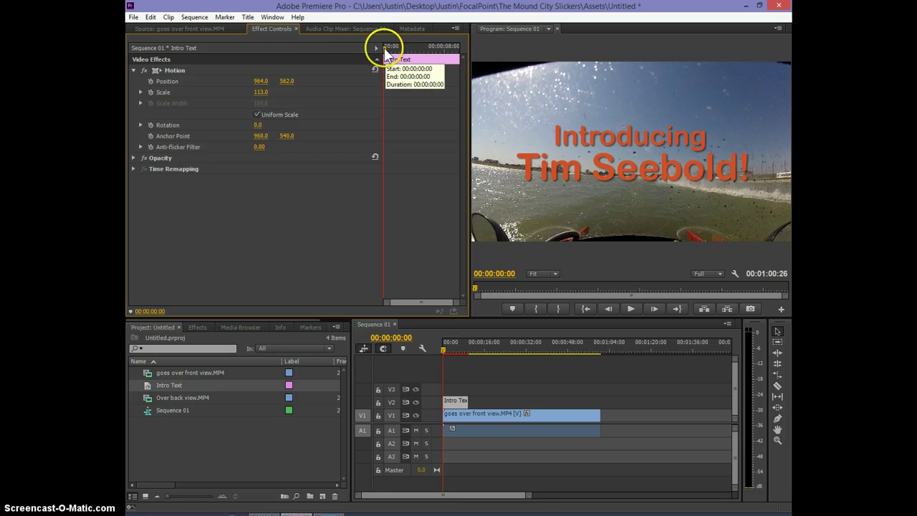
{"action": "mouse_move", "coordinate": [385, 46]}
{"action": "left_mouse_down"}
{"action": "mouse_move", "coordinate": [397, 44]}
{"action": "mouse_move", "coordinate": [375, 52]}
{"action": "left_mouse_up"}
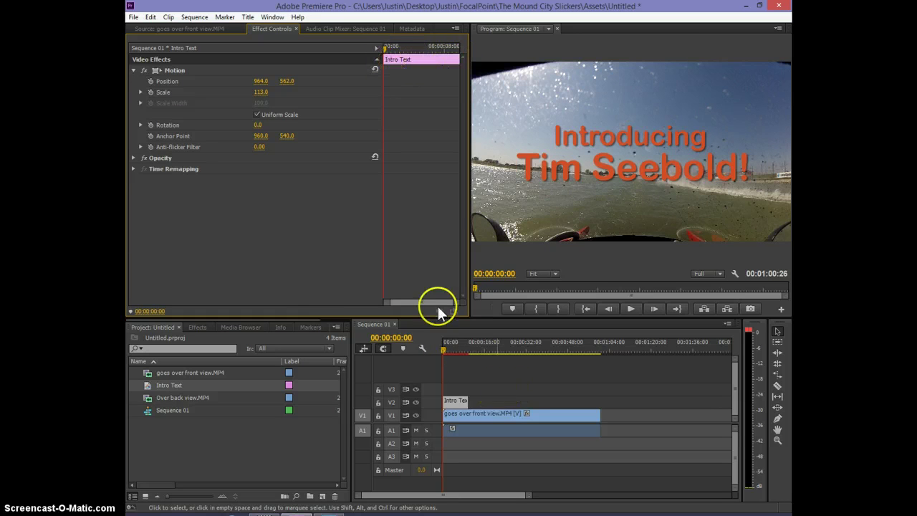
{"action": "left_click_drag", "start_coordinate": [384, 48], "coordinate": [379, 76]}
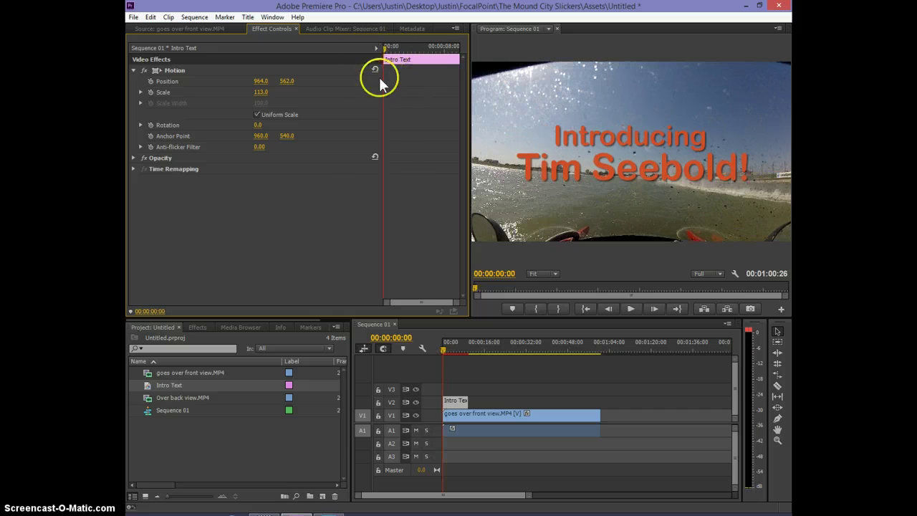
Set the Intro Text title's Motion Scale to 0
{"action": "left_click", "coordinate": [262, 92]}
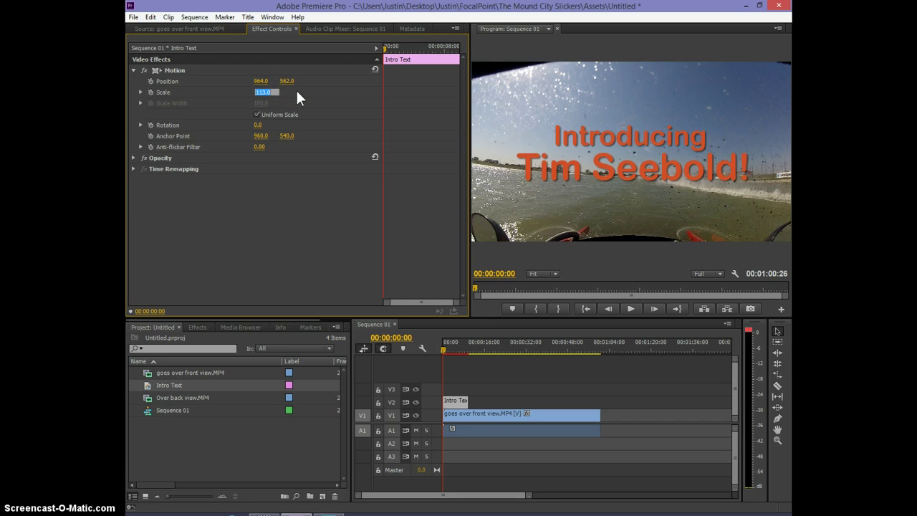
{"action": "type", "text": "0"}
{"action": "key", "text": "Return"}
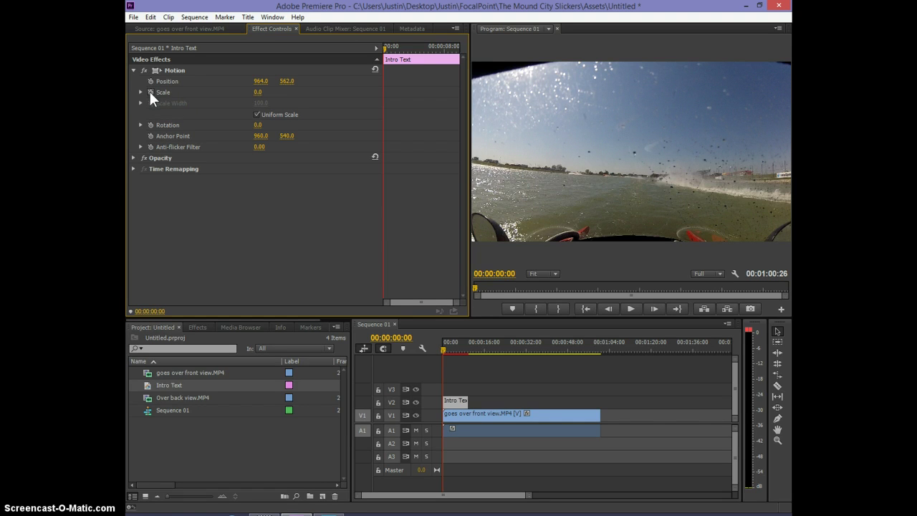
Keyframe Scale at 0 at 00:00:00:00 and 126 at 00:00:01:07, then return to the start
{"action": "left_click", "coordinate": [149, 92]}
{"action": "left_click", "coordinate": [383, 92]}
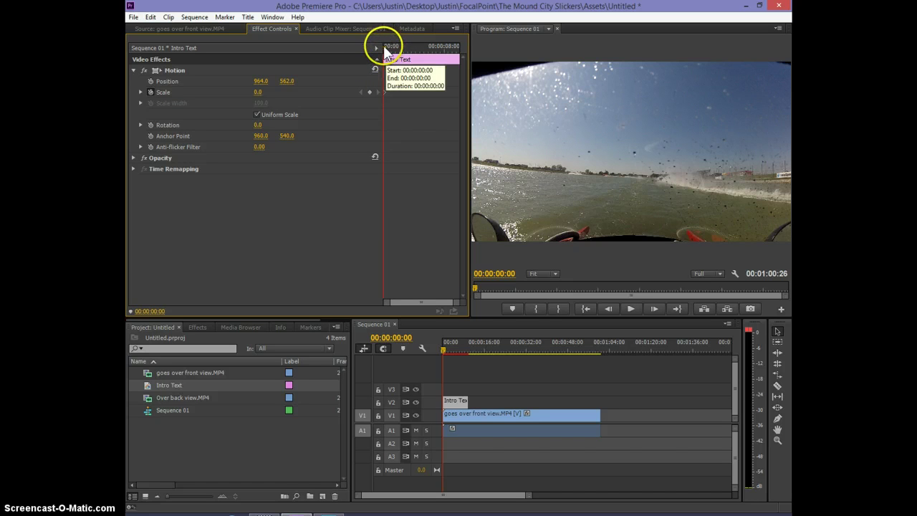
{"action": "left_click_drag", "start_coordinate": [385, 50], "coordinate": [393, 60]}
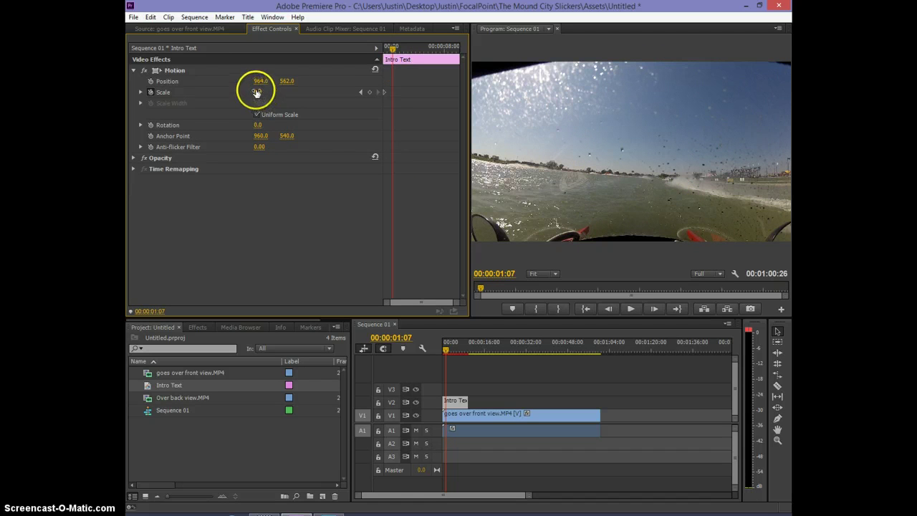
{"action": "left_click_drag", "start_coordinate": [260, 91], "coordinate": [330, 86]}
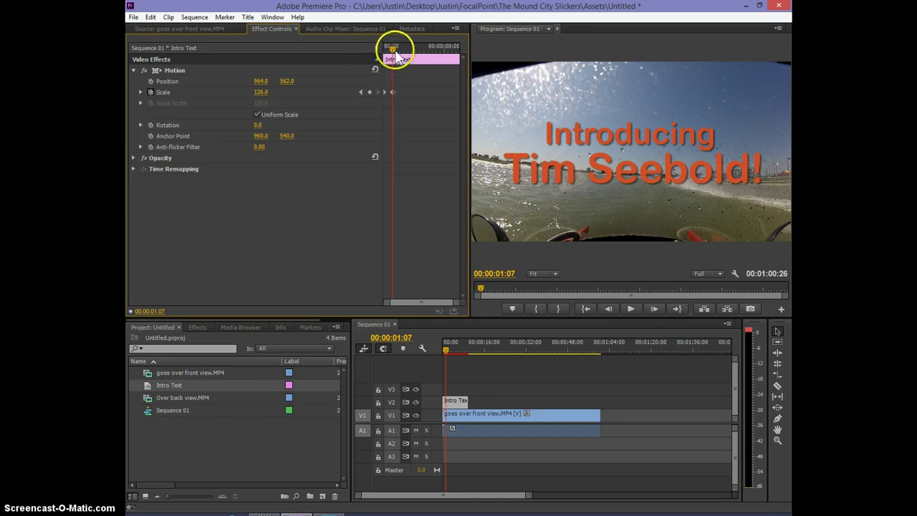
{"action": "left_click_drag", "start_coordinate": [391, 47], "coordinate": [383, 52]}
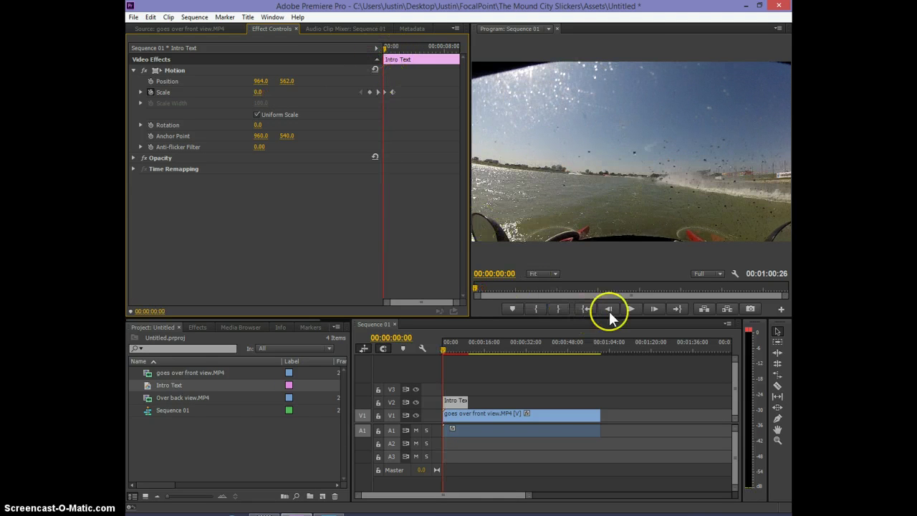
Preview the title animation and set the Program monitor playback resolution to 1/2
{"action": "left_click", "coordinate": [630, 309]}
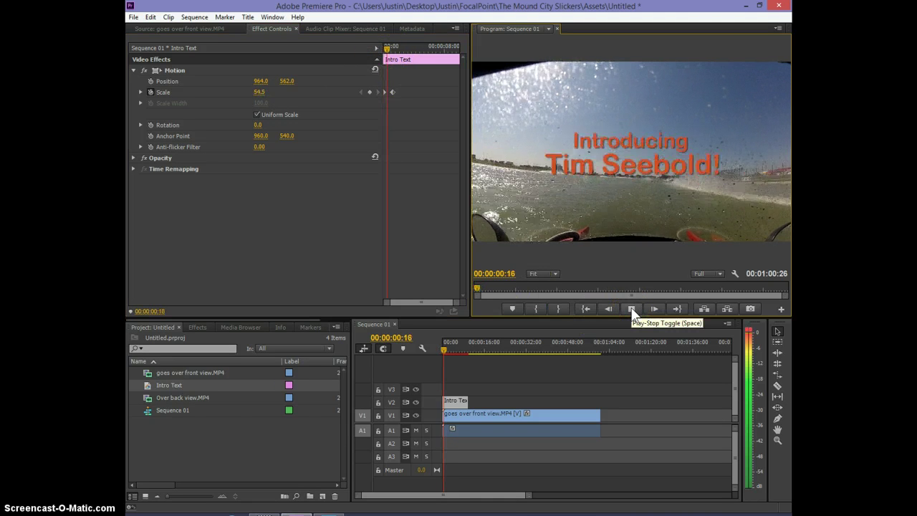
{"action": "left_click", "coordinate": [630, 308]}
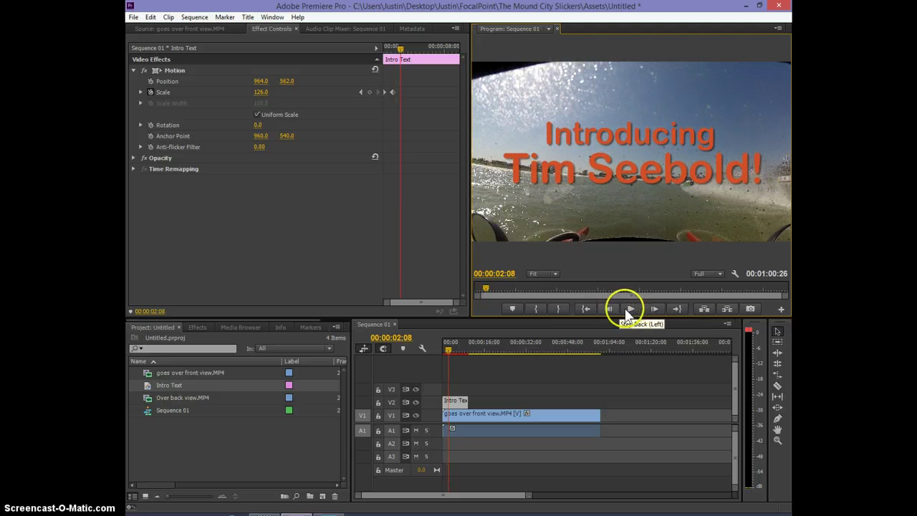
{"action": "left_click", "coordinate": [716, 274]}
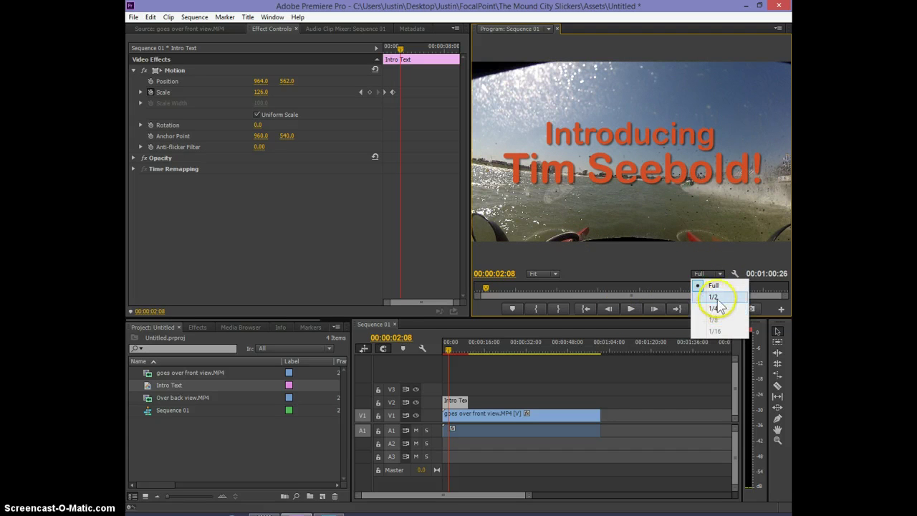
{"action": "left_click", "coordinate": [715, 298]}
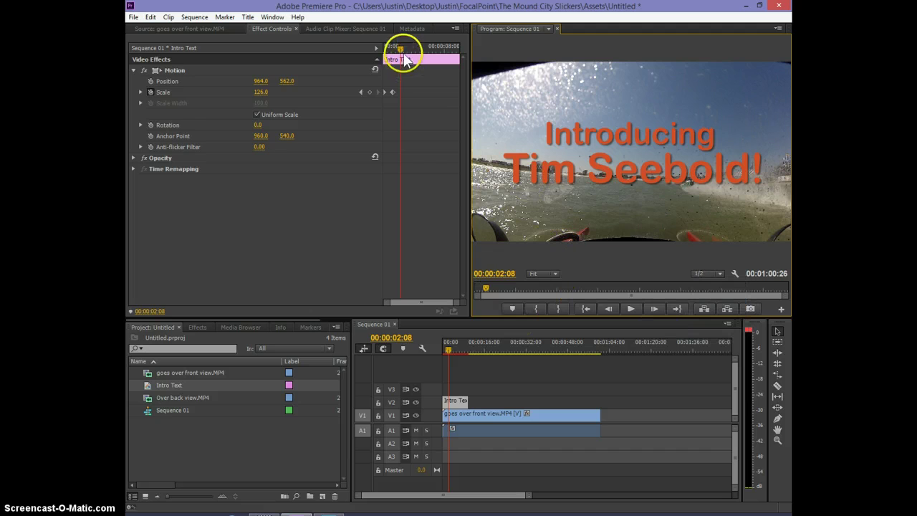
Move the ending Scale keyframe slightly earlier, replay the grow-in, and switch to Photoshop
{"action": "left_click_drag", "start_coordinate": [400, 50], "coordinate": [375, 46]}
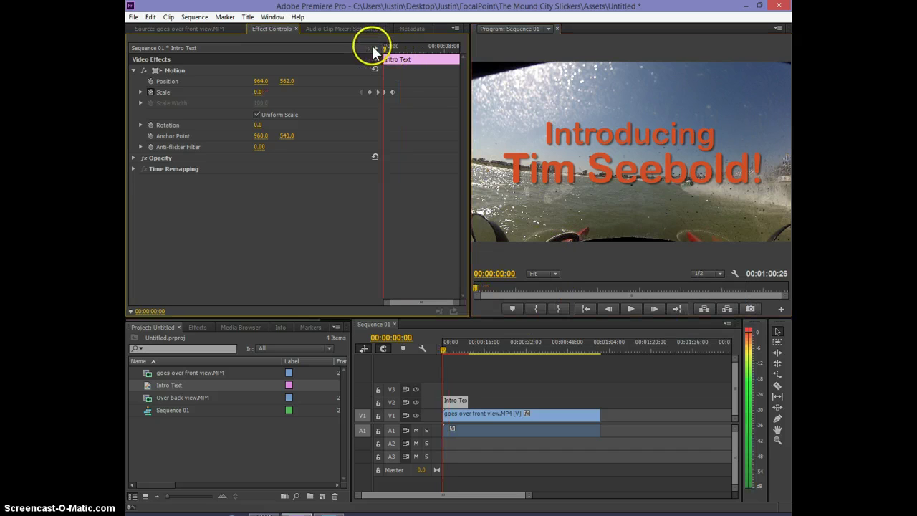
{"action": "left_click", "coordinate": [630, 309]}
{"action": "left_click", "coordinate": [630, 308]}
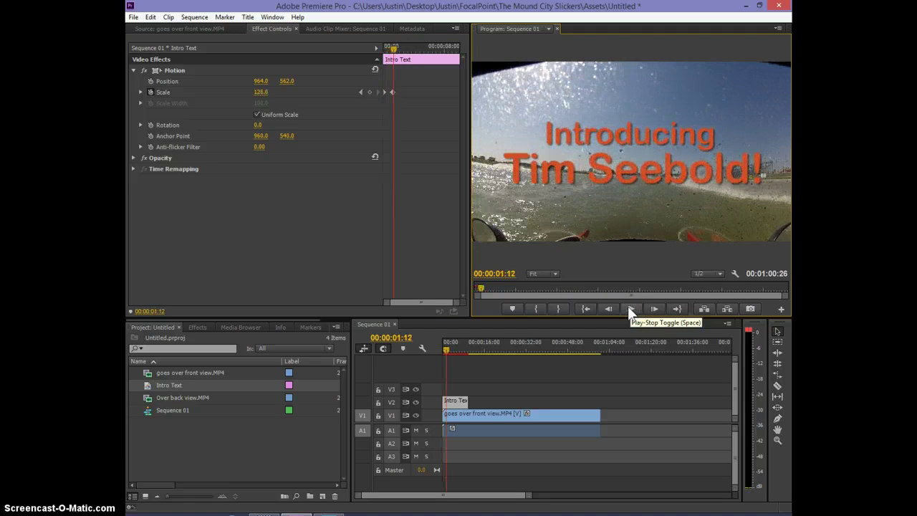
{"action": "left_click", "coordinate": [392, 92]}
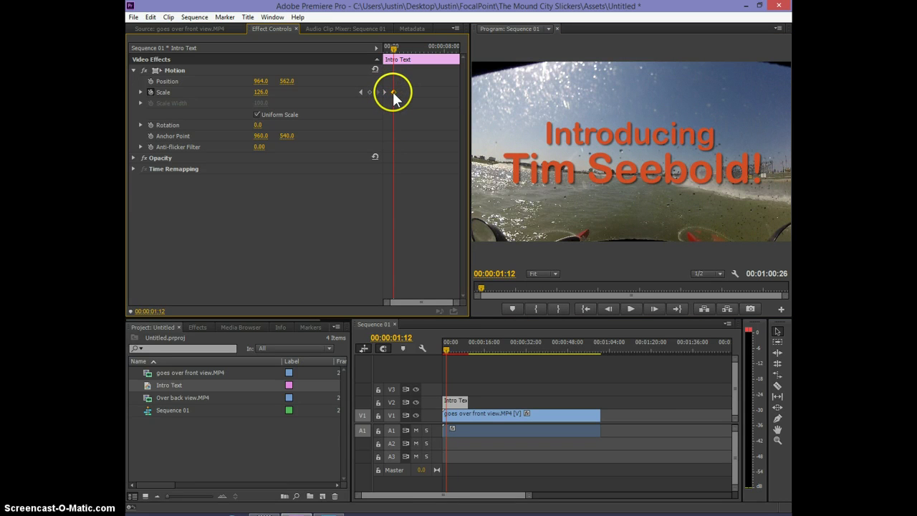
{"action": "left_click_drag", "start_coordinate": [392, 93], "coordinate": [389, 93]}
{"action": "left_click_drag", "start_coordinate": [392, 48], "coordinate": [379, 46]}
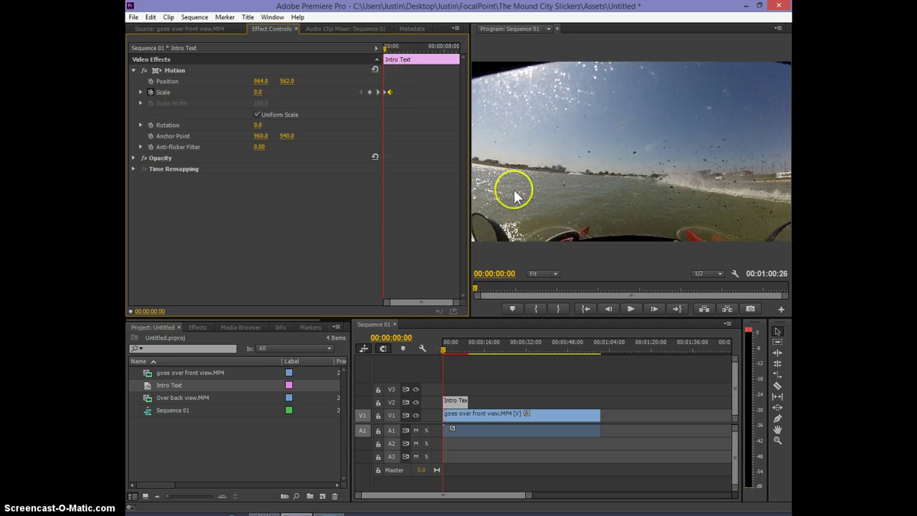
{"action": "left_click", "coordinate": [630, 308]}
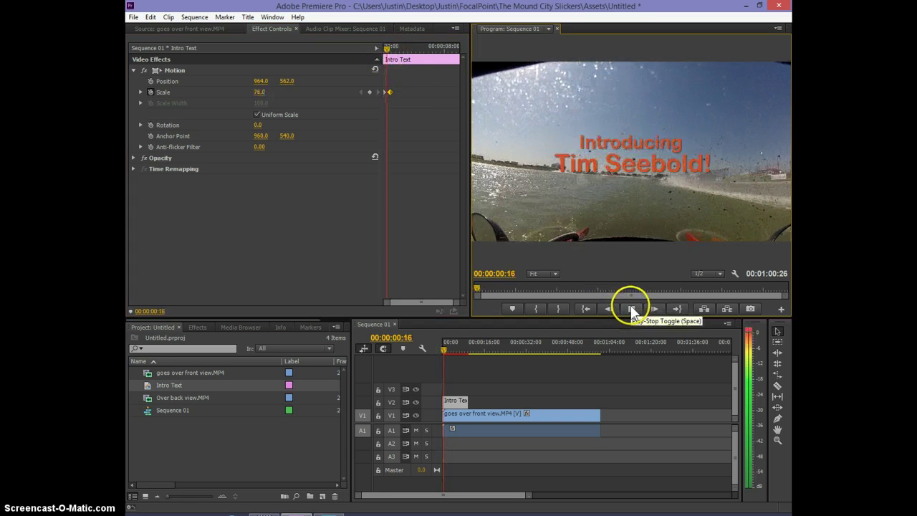
{"action": "left_click", "coordinate": [630, 308]}
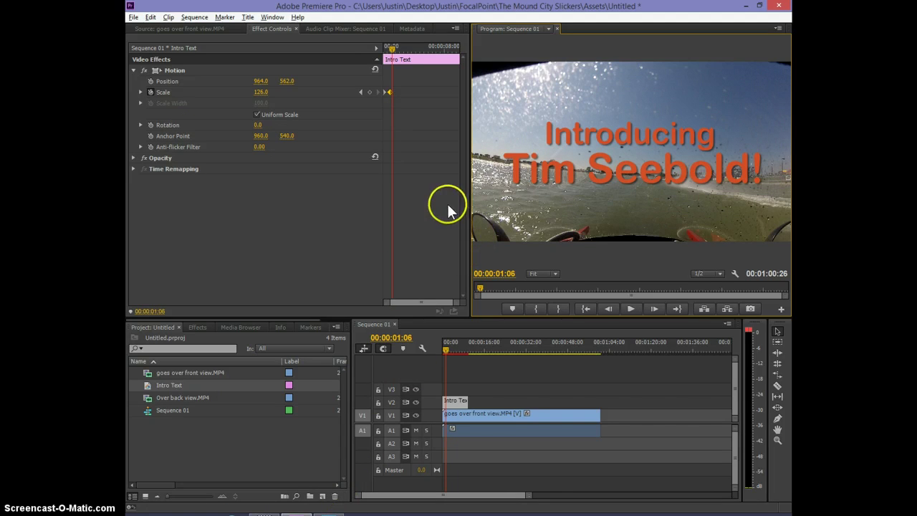
{"action": "key", "text": "alt+Tab"}
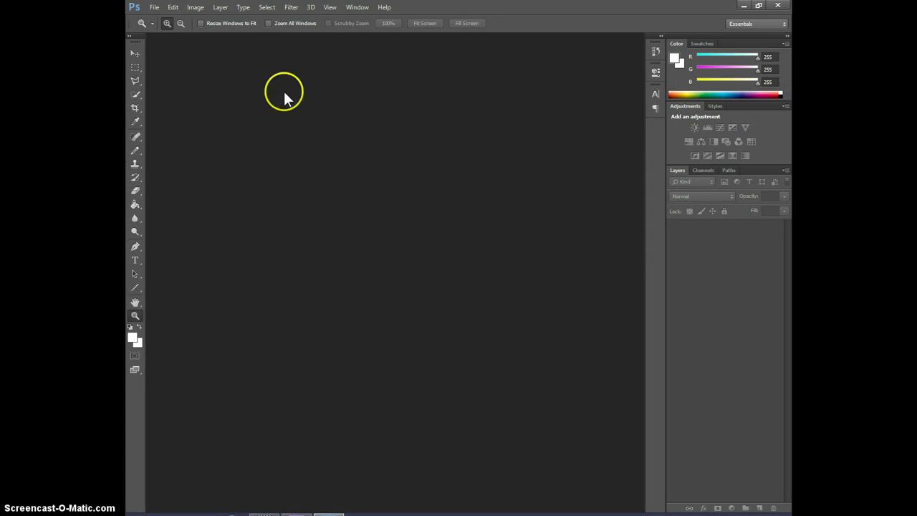
Create a new Film & Video document at HDV 1080p/29.97, 1440 × 1080, resolution 72
{"action": "left_click", "coordinate": [155, 9]}
{"action": "left_click", "coordinate": [161, 21]}
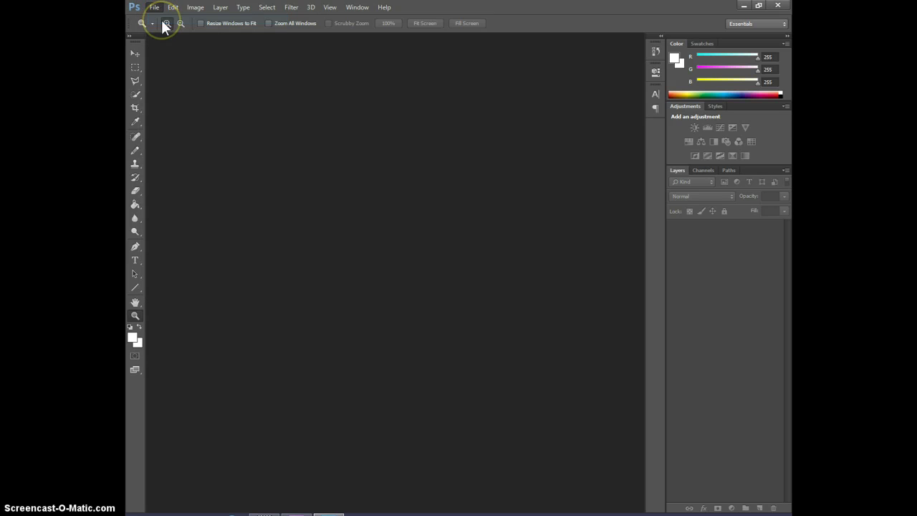
{"action": "left_click_drag", "start_coordinate": [375, 88], "coordinate": [490, 82]}
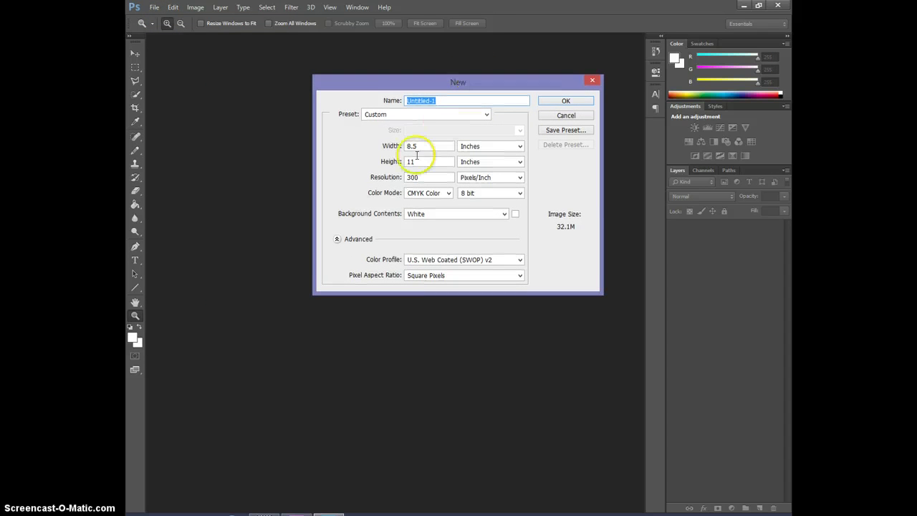
{"action": "left_click_drag", "start_coordinate": [423, 146], "coordinate": [379, 140]}
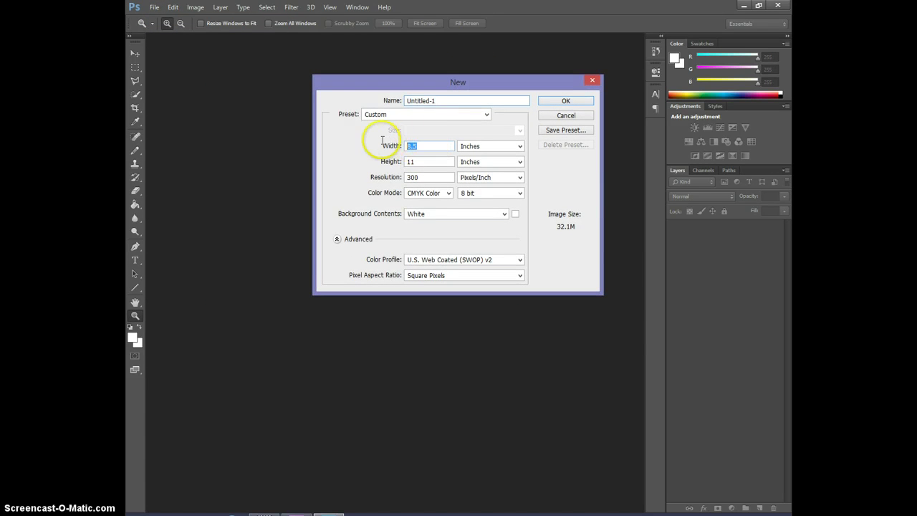
{"action": "left_click", "coordinate": [486, 115]}
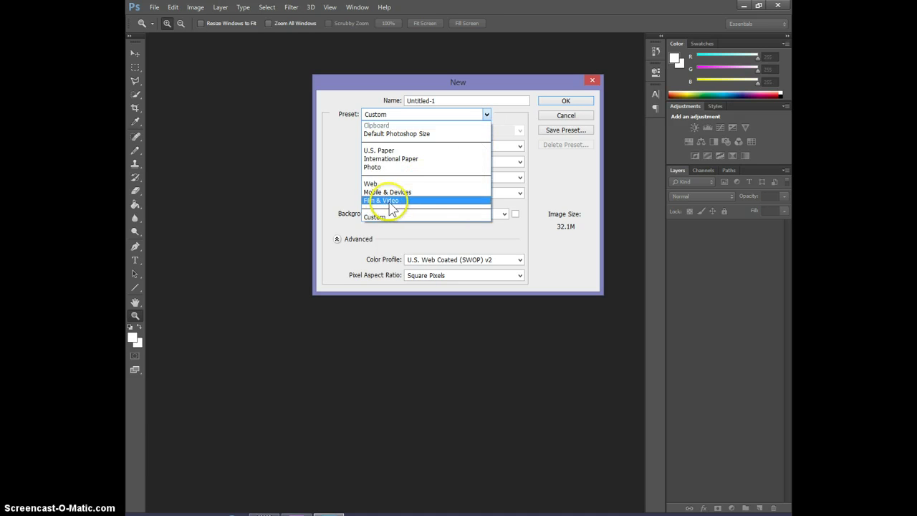
{"action": "left_click", "coordinate": [373, 201]}
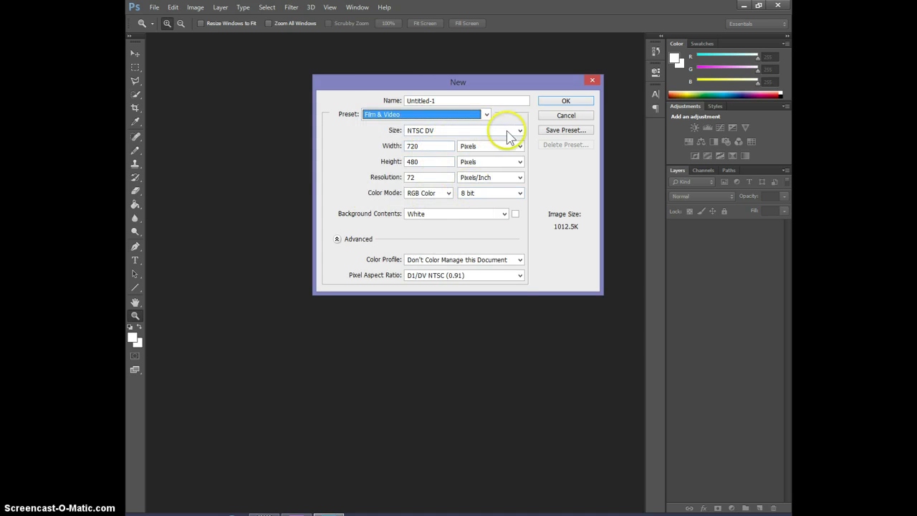
{"action": "left_click", "coordinate": [521, 131]}
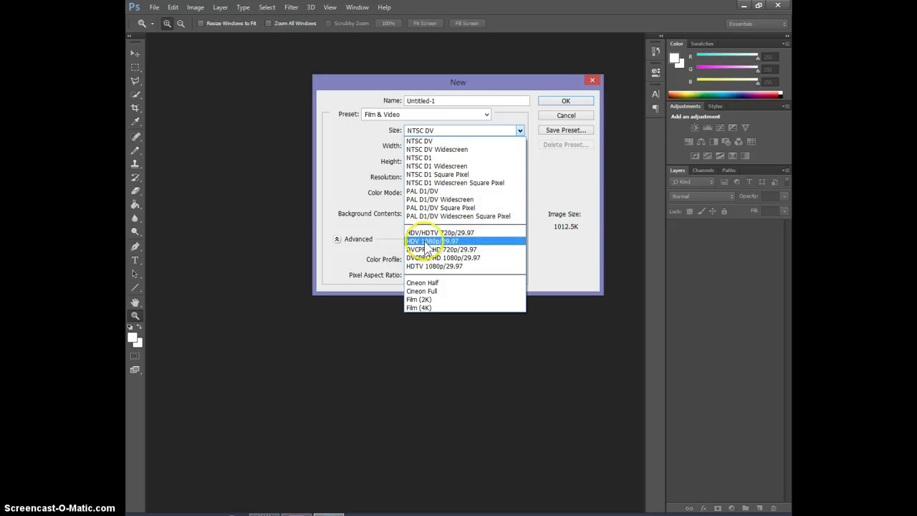
{"action": "left_click", "coordinate": [430, 242]}
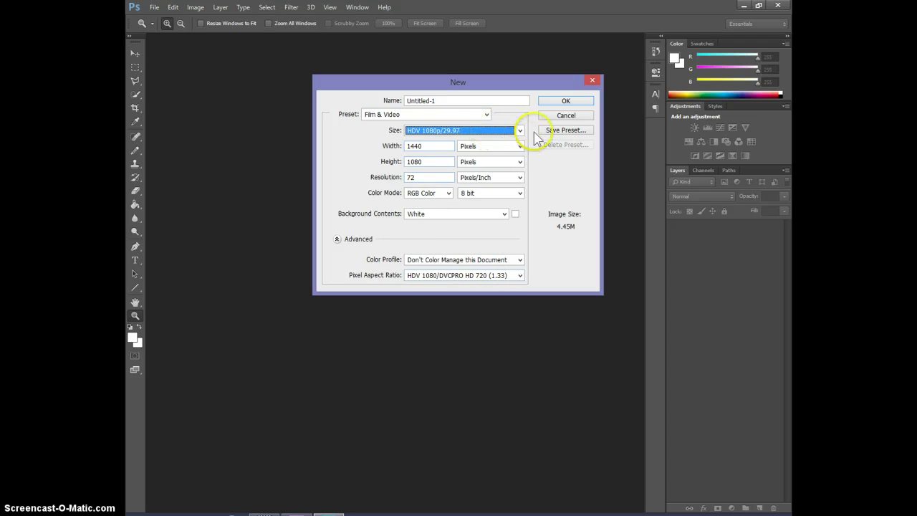
{"action": "left_click", "coordinate": [520, 131]}
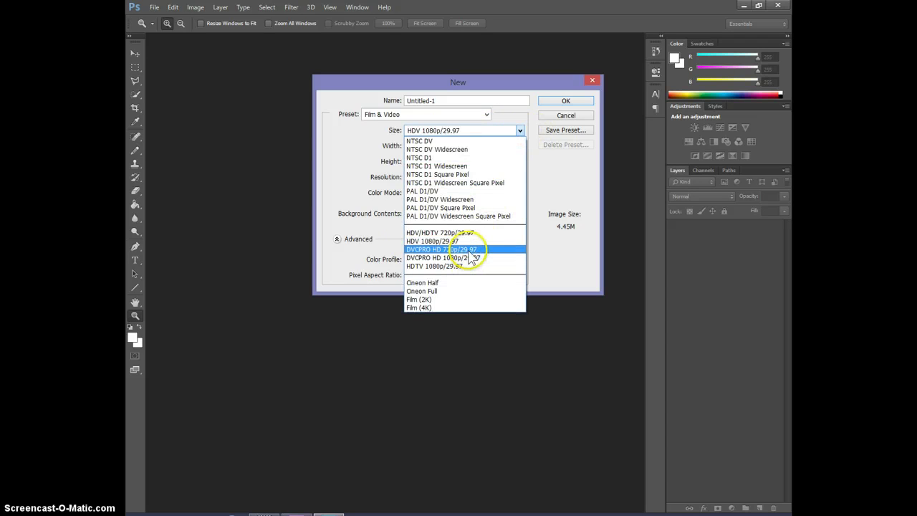
{"action": "left_click", "coordinate": [349, 136]}
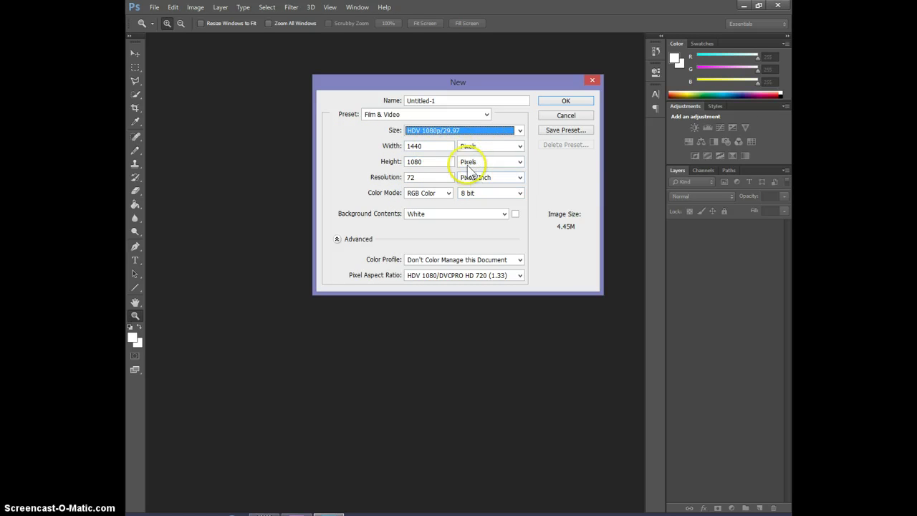
{"action": "double_click", "coordinate": [424, 177]}
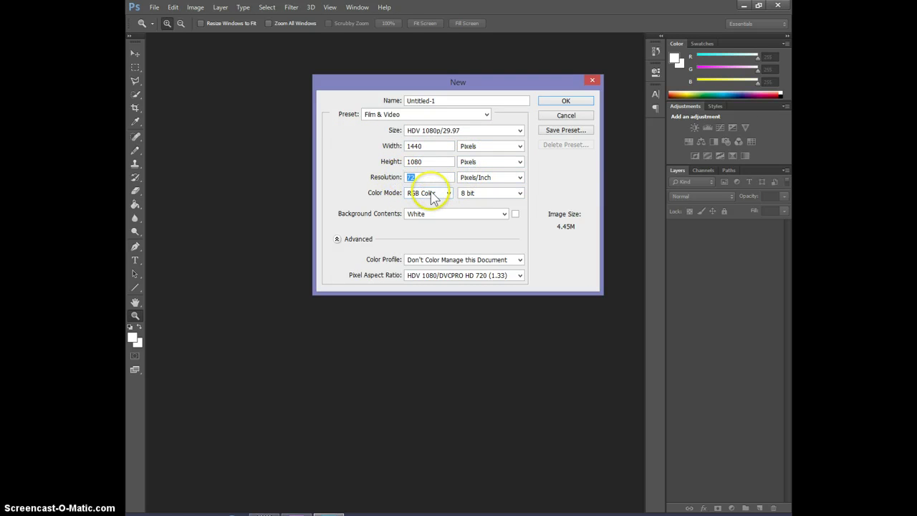
{"action": "left_click", "coordinate": [565, 101]}
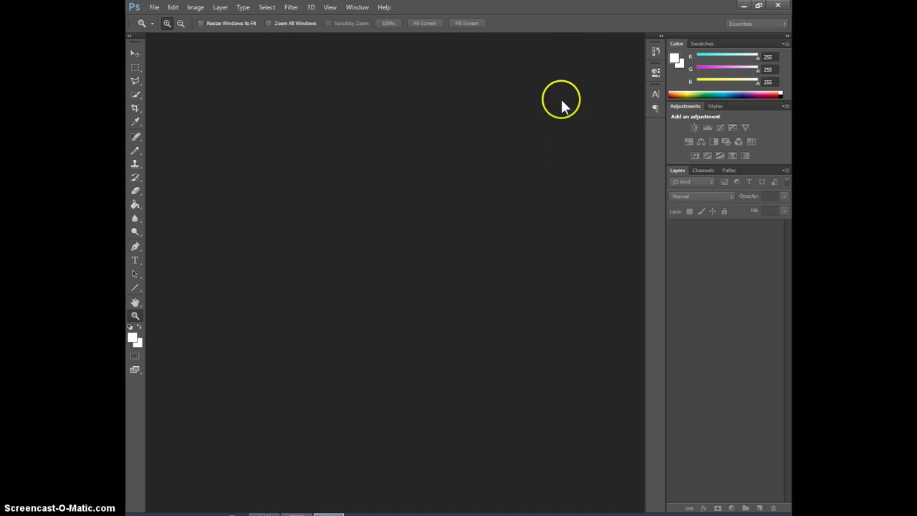
Convert Background to Layer 0, add an empty layer, and delete Layer 0 for a transparent canvas
{"action": "left_click", "coordinate": [461, 197]}
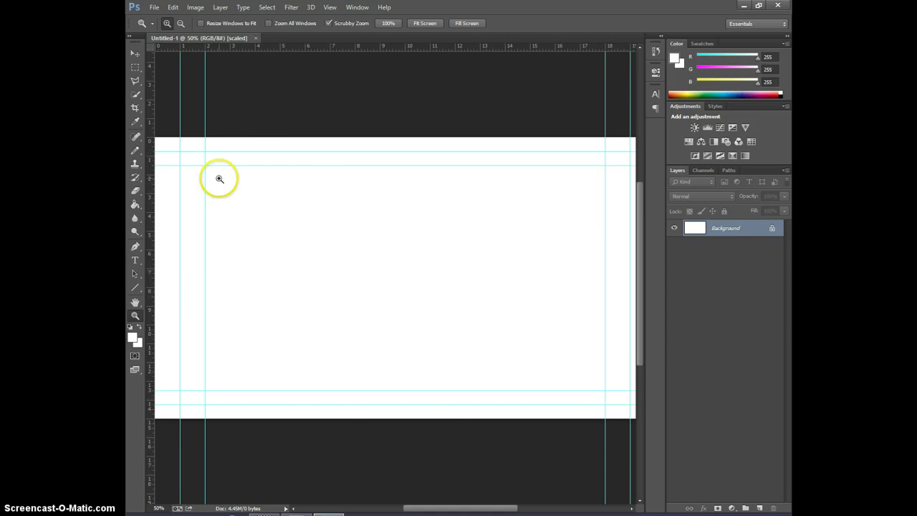
{"action": "double_click", "coordinate": [746, 230]}
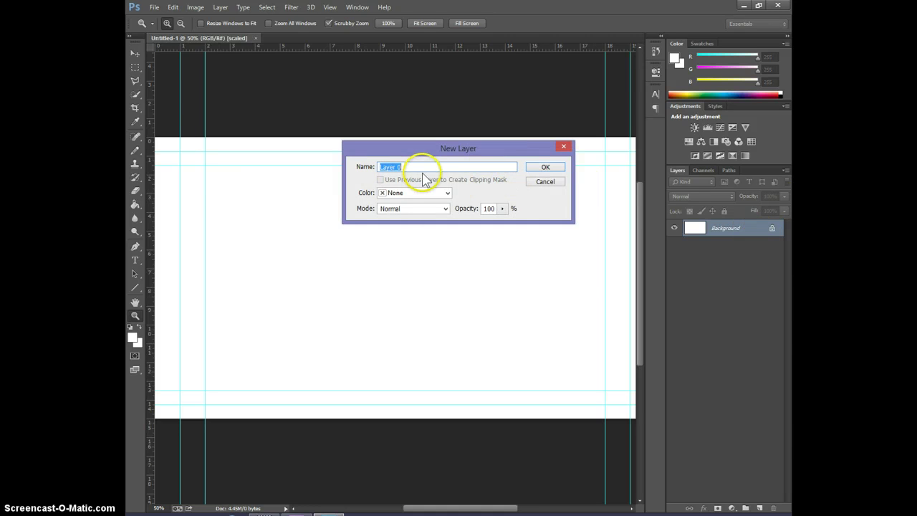
{"action": "left_click", "coordinate": [542, 170]}
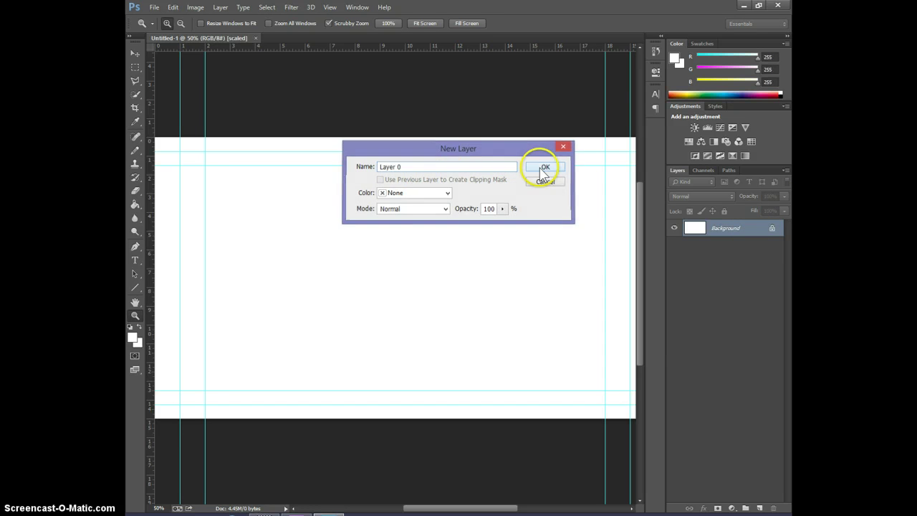
{"action": "left_click", "coordinate": [760, 506]}
{"action": "left_click_drag", "start_coordinate": [727, 245], "coordinate": [773, 506]}
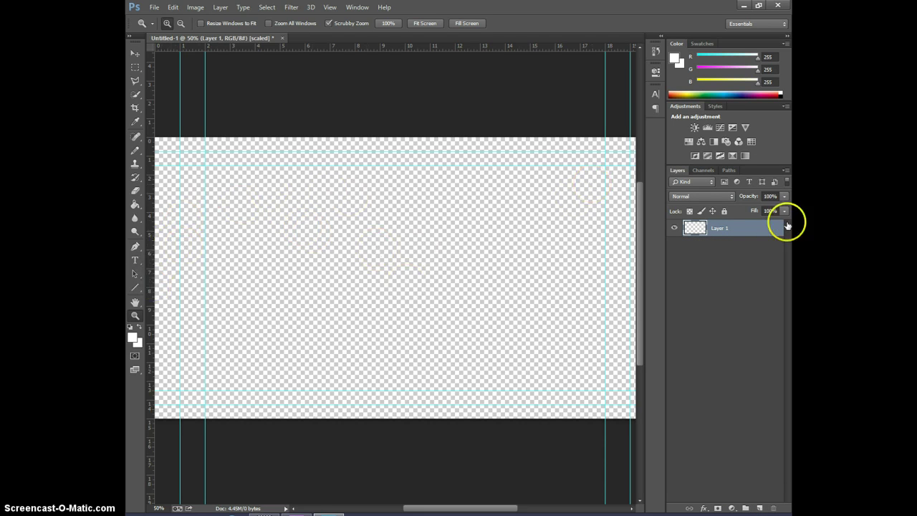
{"action": "left_click", "coordinate": [135, 261]}
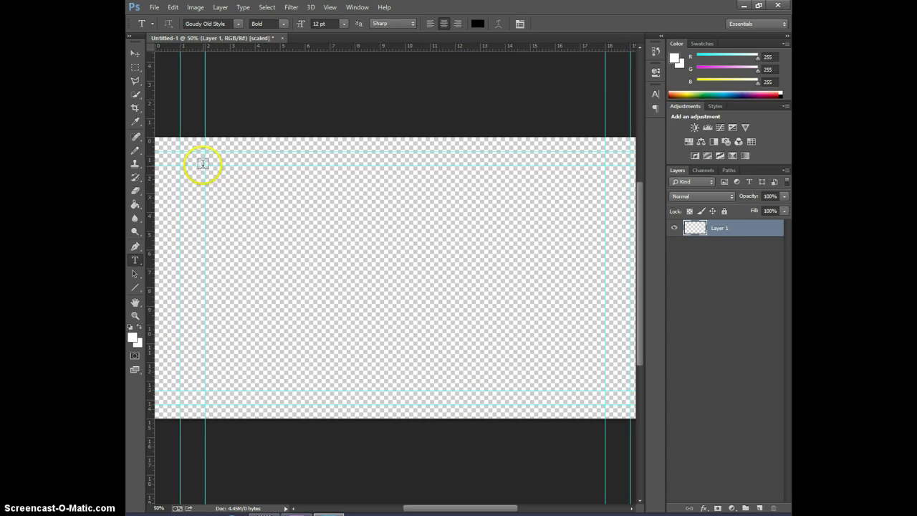
Type 'Introducing' plus the person's name in 142 pt Goudy Old Style Bold, breaking before the name
{"action": "left_click_drag", "start_coordinate": [205, 165], "coordinate": [602, 391]}
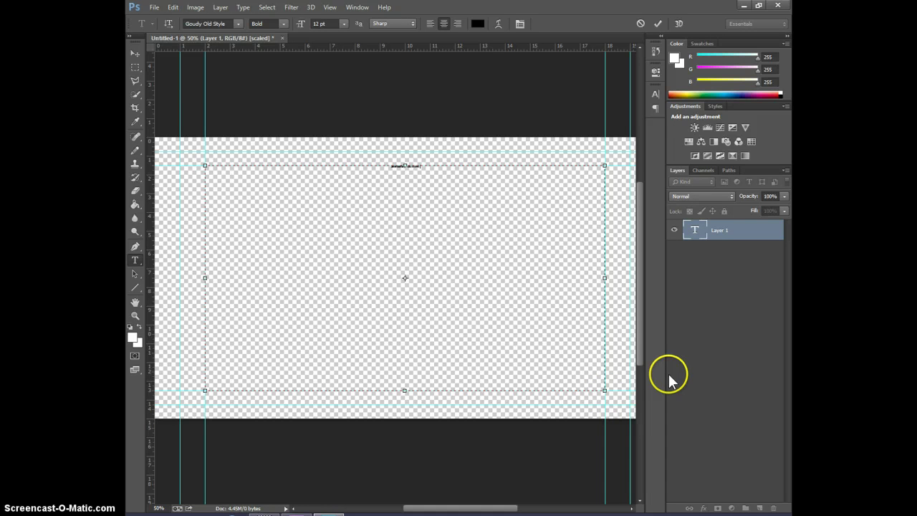
{"action": "key", "text": "ctrl+a"}
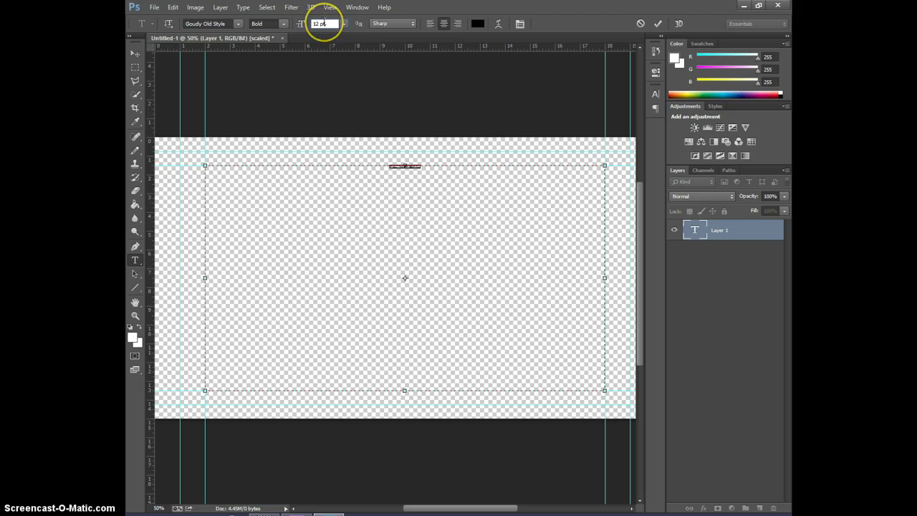
{"action": "scroll", "coordinate": [324, 22], "scroll_direction": "up", "scroll_amount": 10}
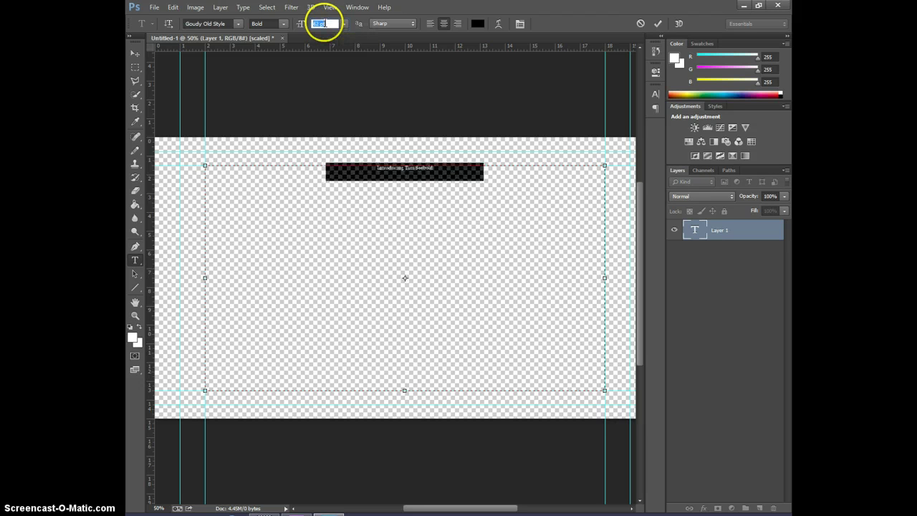
{"action": "scroll", "coordinate": [324, 22], "scroll_direction": "up", "scroll_amount": 3}
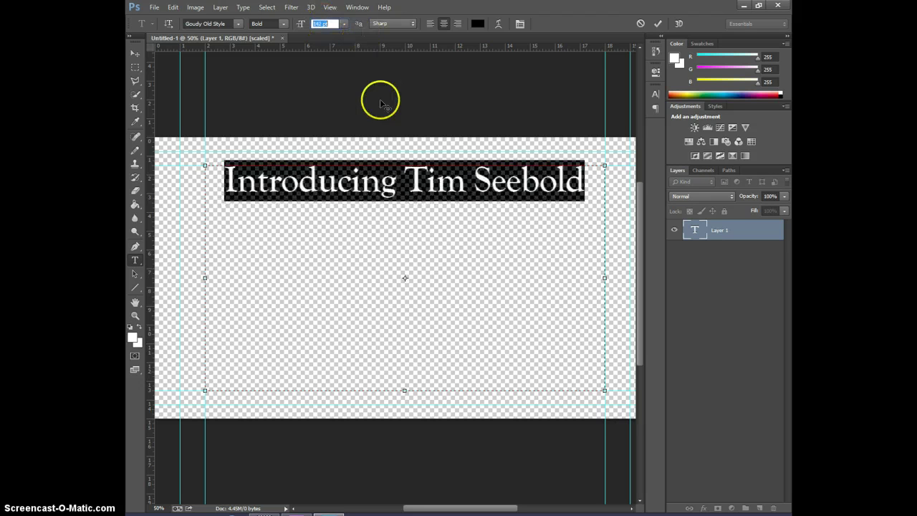
{"action": "left_click", "coordinate": [405, 176]}
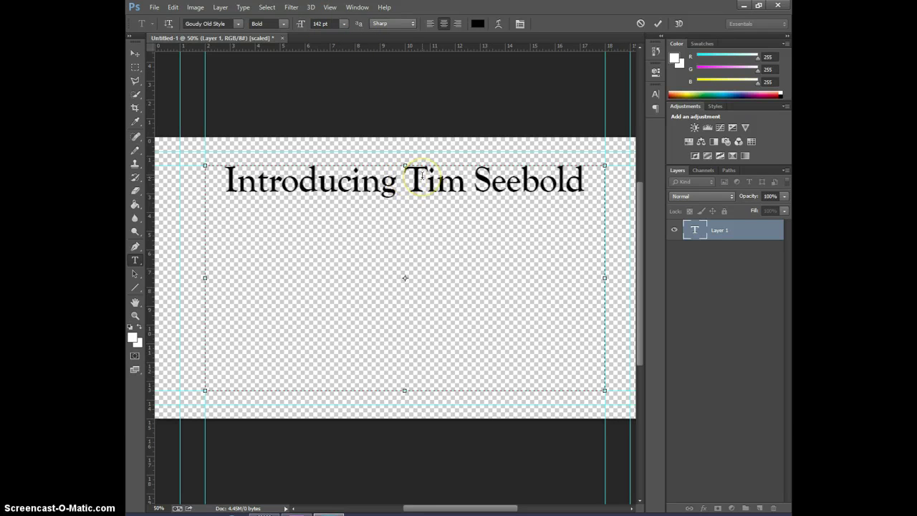
{"action": "key", "text": "Return"}
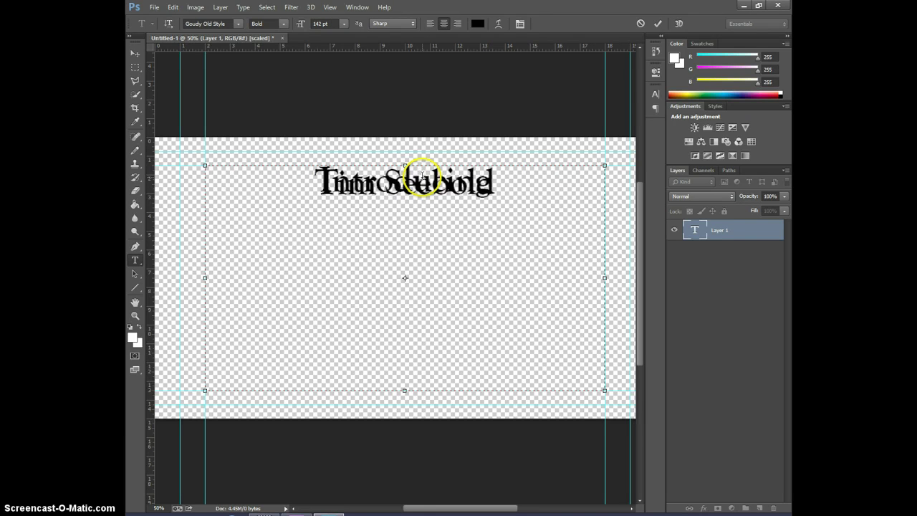
Increase the title's leading and enlarge the name line to 212 pt
{"action": "triple_click", "coordinate": [495, 194]}
{"action": "left_click", "coordinate": [520, 23]}
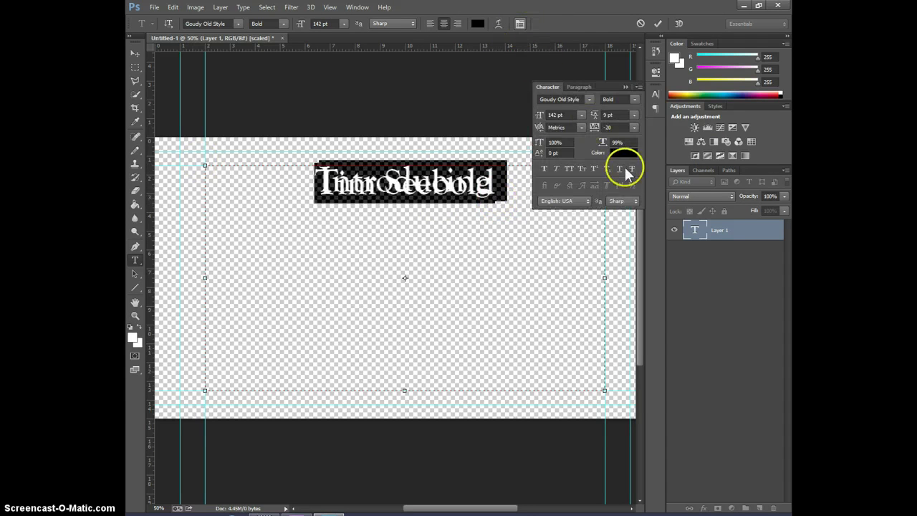
{"action": "key", "text": "shift+Up"}
{"action": "key", "text": "shift+Up"}
{"action": "key", "text": "shift+Up"}
{"action": "key", "text": "shift+Up"}
{"action": "key", "text": "shift+Up"}
{"action": "key", "text": "shift+Up"}
{"action": "key", "text": "shift+Up"}
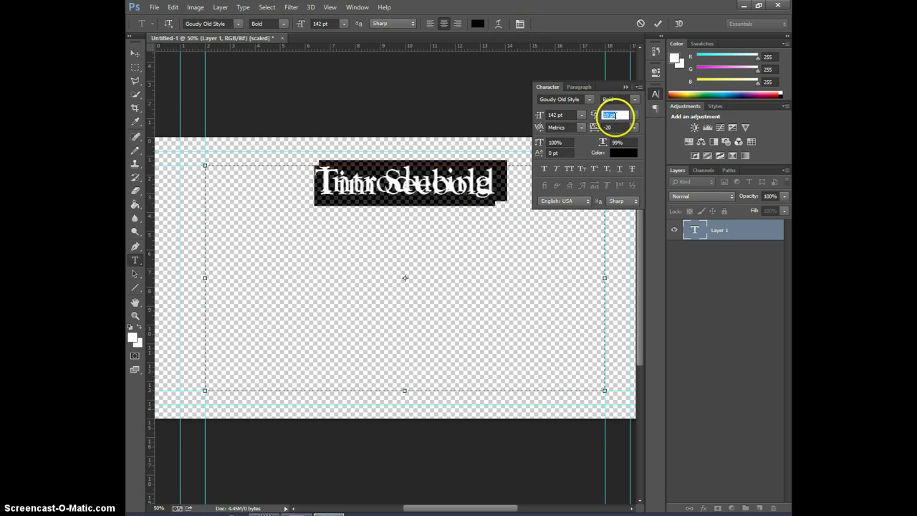
{"action": "key", "text": "shift+Up"}
{"action": "key", "text": "shift+Up"}
{"action": "key", "text": "shift+Up"}
{"action": "key", "text": "shift+Up"}
{"action": "key", "text": "shift+Up"}
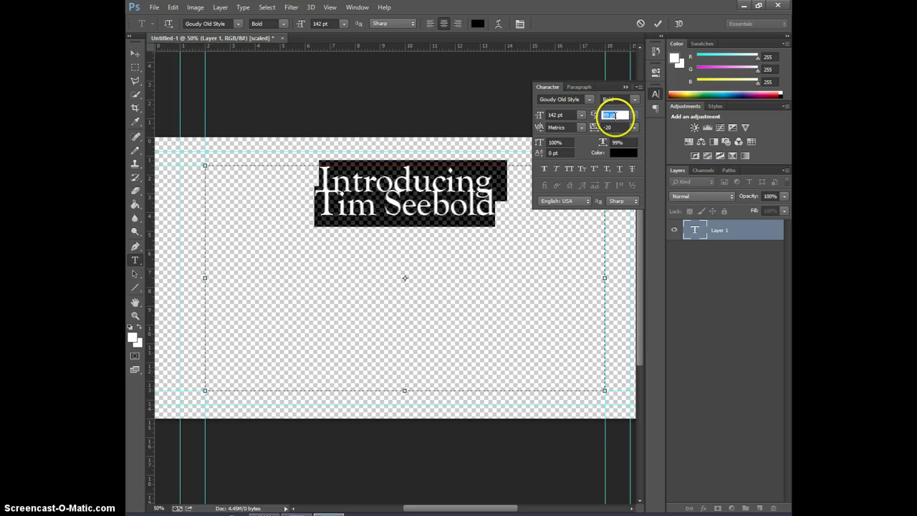
{"action": "left_click_drag", "start_coordinate": [502, 220], "coordinate": [289, 193]}
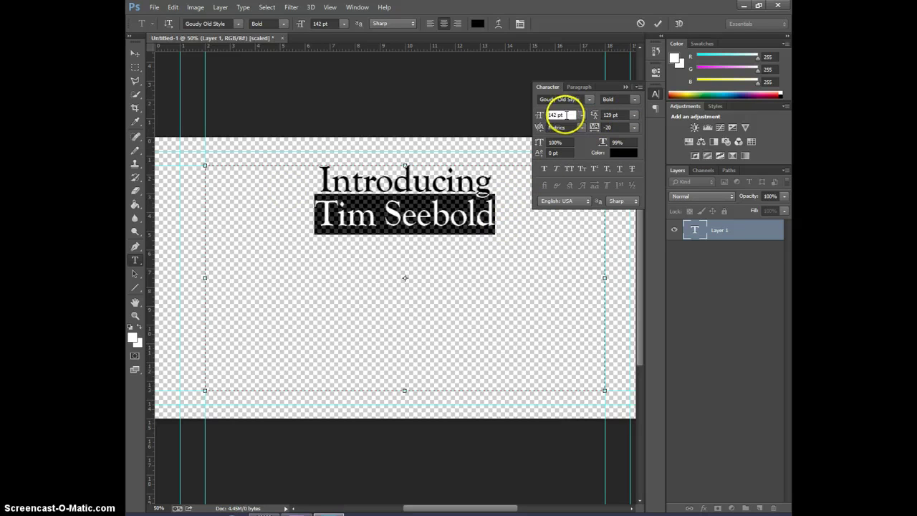
{"action": "scroll", "coordinate": [582, 122], "scroll_direction": "up", "scroll_amount": 20}
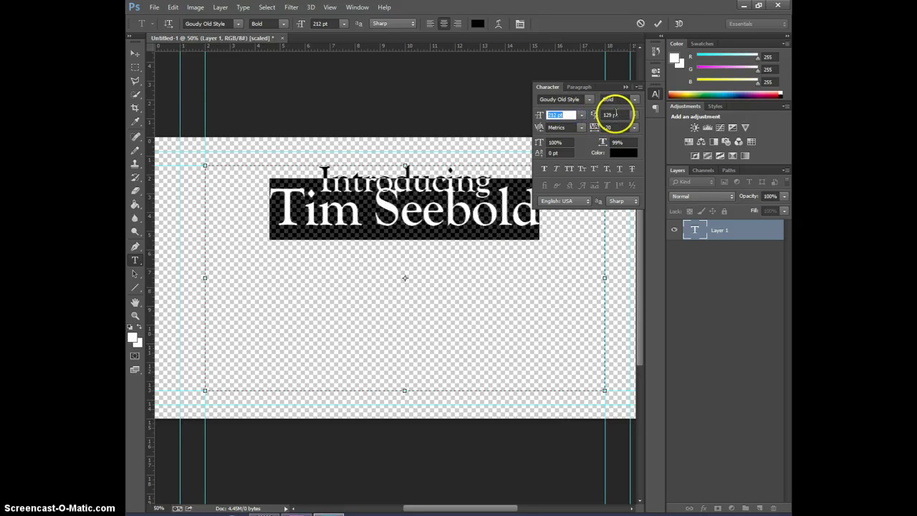
{"action": "left_click", "coordinate": [616, 114]}
{"action": "scroll", "coordinate": [615, 114], "scroll_direction": "up", "scroll_amount": 20}
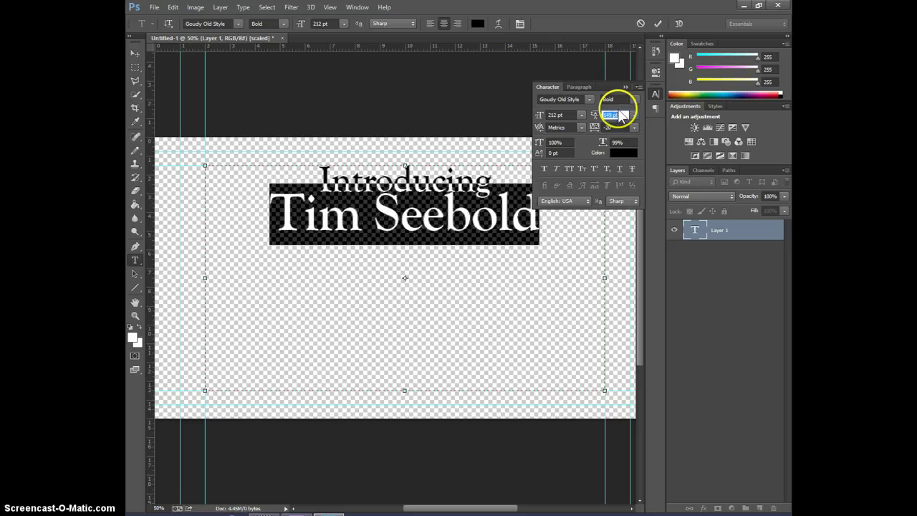
{"action": "left_click", "coordinate": [136, 57]}
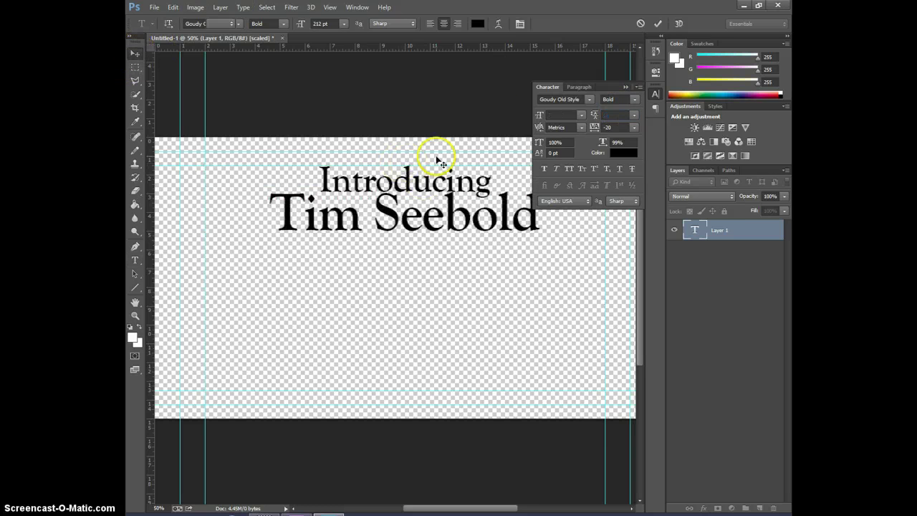
Move the title down toward the canvas centre and colour all its text orange ec7925
{"action": "left_click_drag", "start_coordinate": [419, 202], "coordinate": [421, 276]}
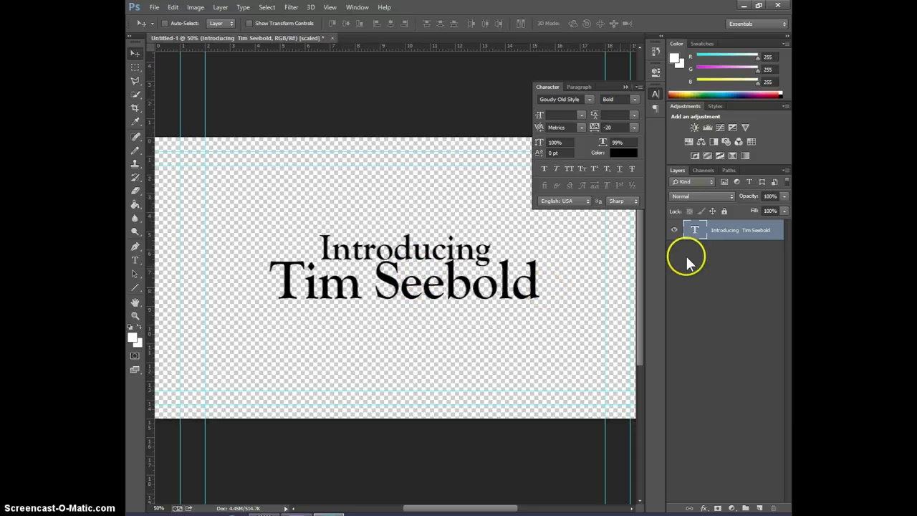
{"action": "key", "text": "t"}
{"action": "left_click", "coordinate": [448, 295]}
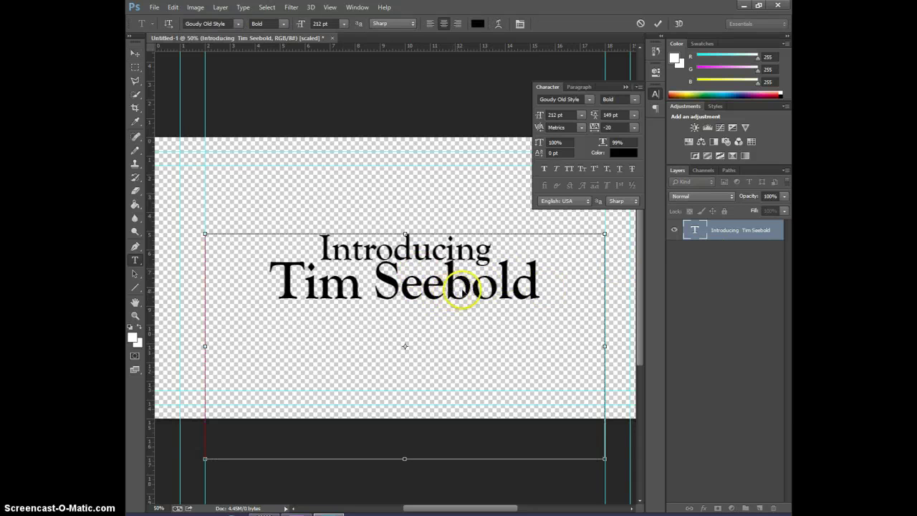
{"action": "key", "text": "ctrl+a"}
{"action": "left_click", "coordinate": [616, 155]}
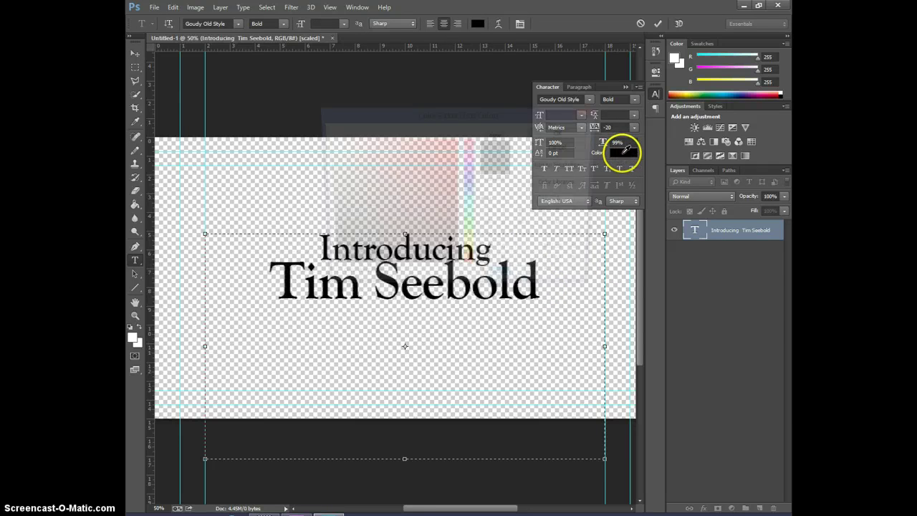
{"action": "left_click_drag", "start_coordinate": [465, 244], "coordinate": [466, 261]}
{"action": "left_click", "coordinate": [432, 149]}
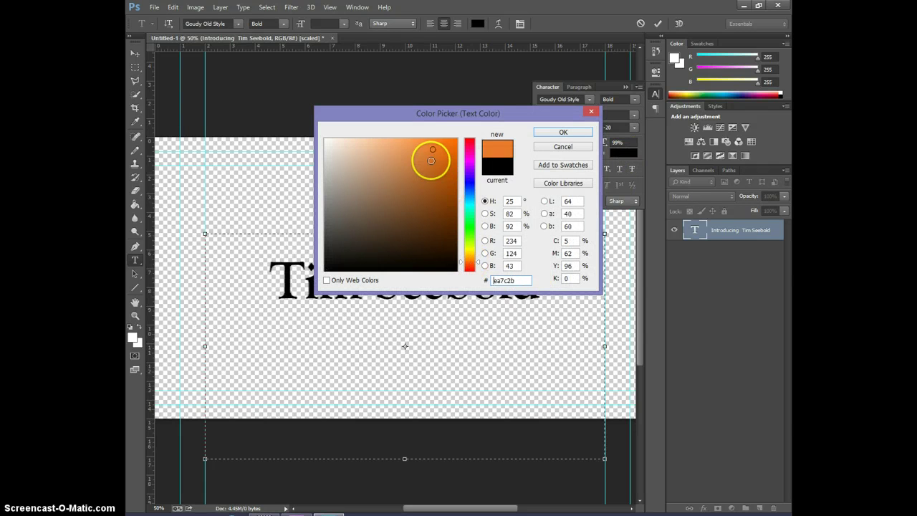
{"action": "left_click", "coordinate": [550, 133]}
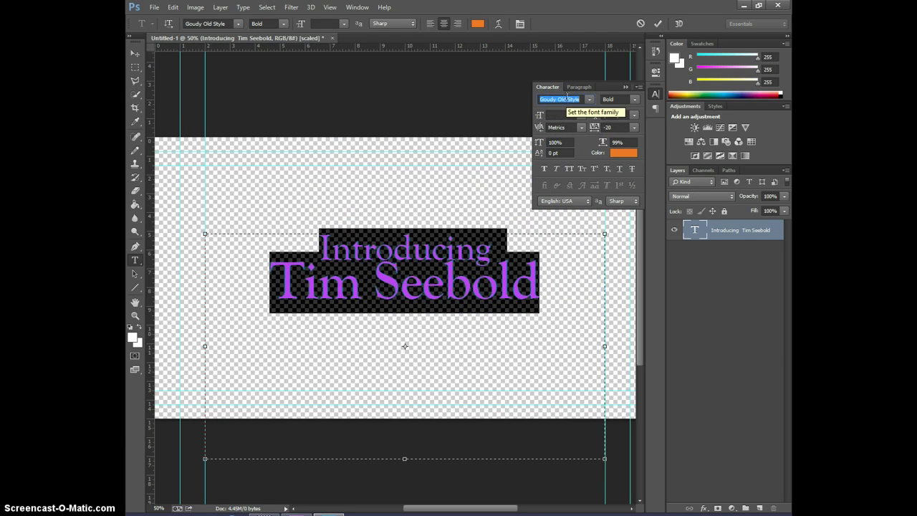
Apply the Impact font to the title and set both lines' leading to about 186 pt
{"action": "key", "text": "Return"}
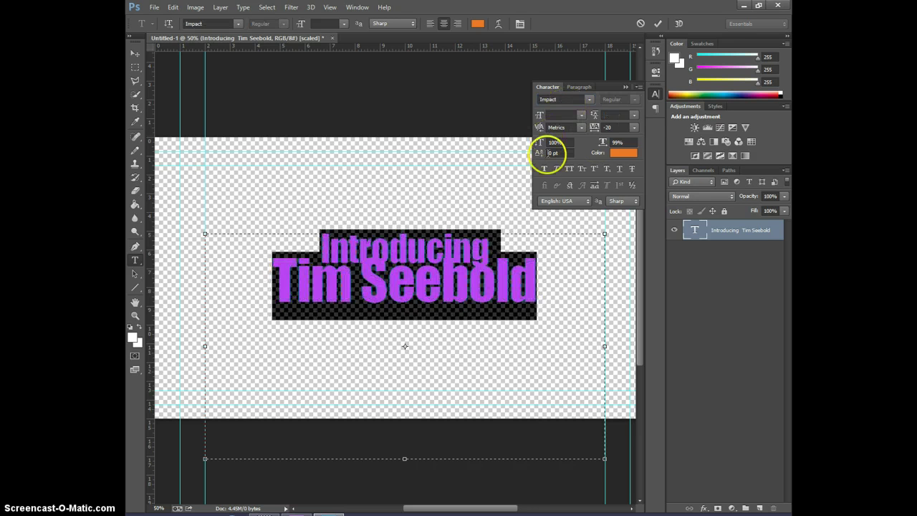
{"action": "left_click", "coordinate": [516, 266]}
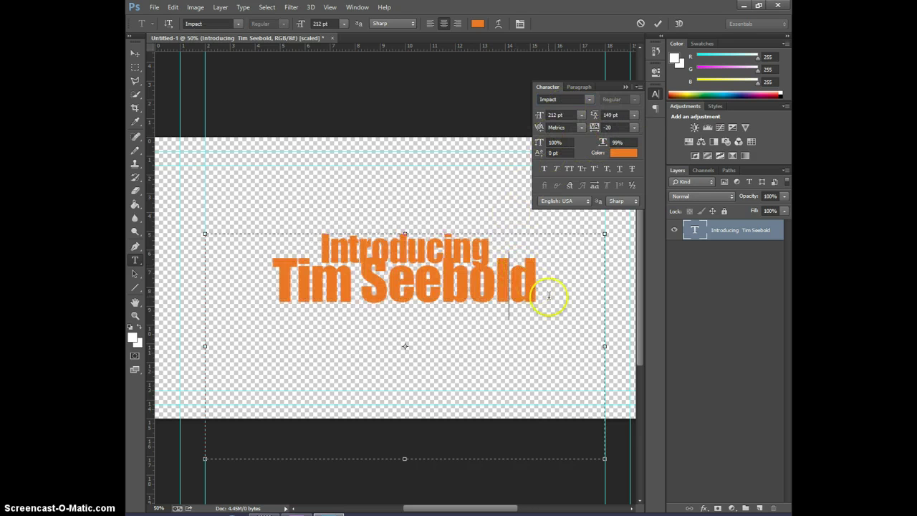
{"action": "triple_click", "coordinate": [549, 295]}
{"action": "left_click", "coordinate": [246, 242], "text": "shift"}
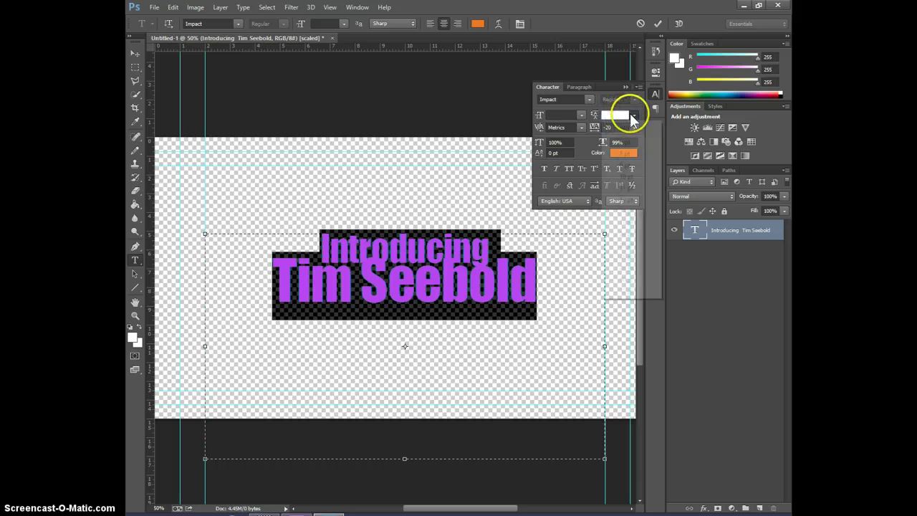
{"action": "left_click", "coordinate": [633, 114]}
{"action": "left_click", "coordinate": [624, 260]}
{"action": "left_click", "coordinate": [614, 116]}
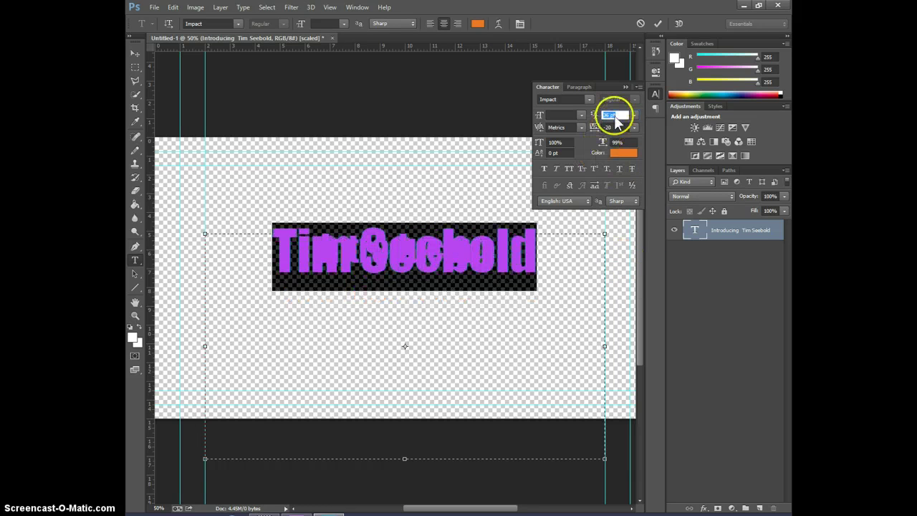
{"action": "scroll", "coordinate": [615, 116], "scroll_direction": "up", "scroll_amount": 10}
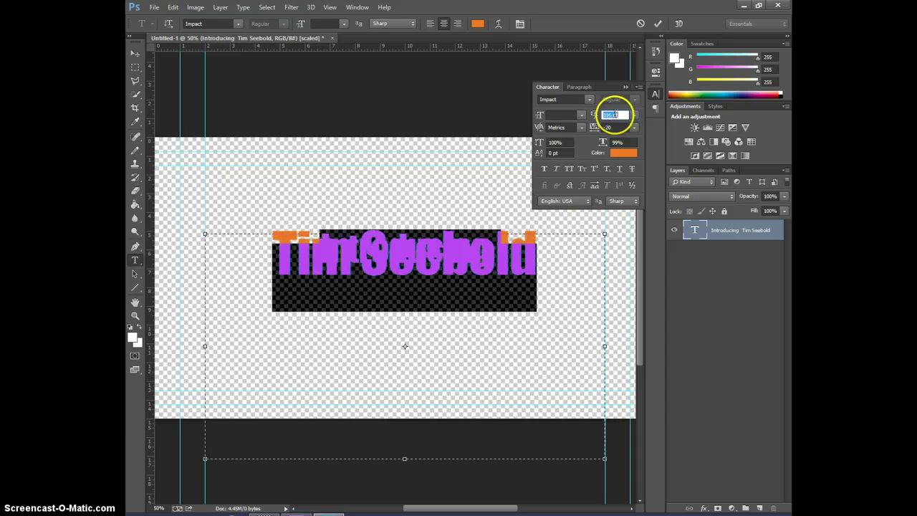
{"action": "scroll", "coordinate": [614, 116], "scroll_direction": "up", "scroll_amount": 8}
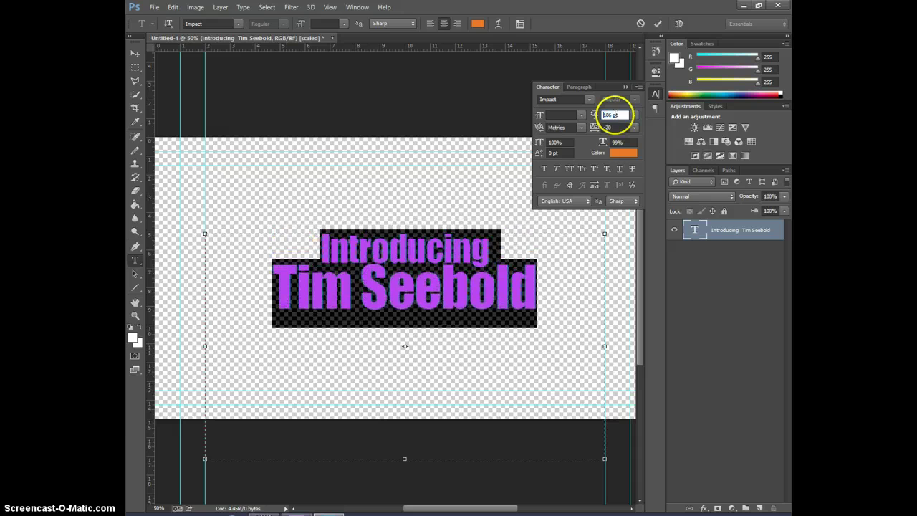
{"action": "left_click", "coordinate": [134, 54]}
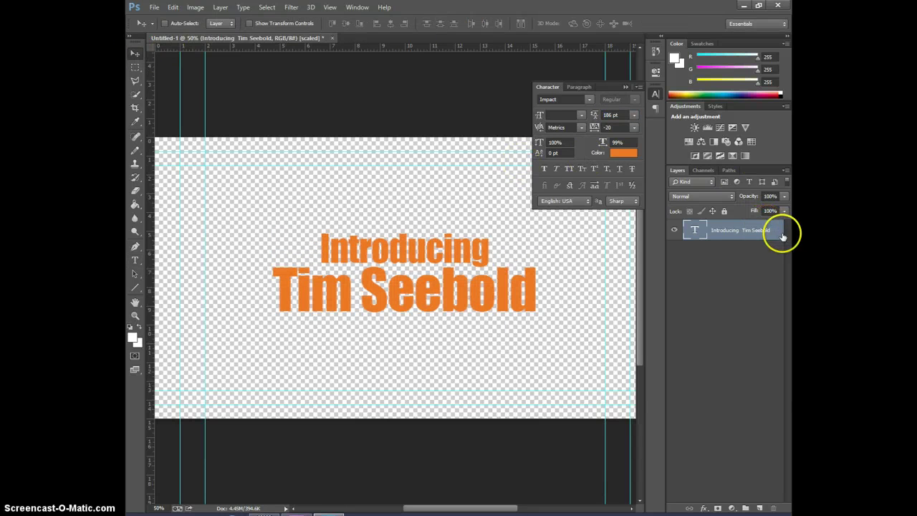
Add Bevel & Emboss with an adjusted Contour range to the title, depth 72%, and enable Stroke
{"action": "double_click", "coordinate": [732, 226]}
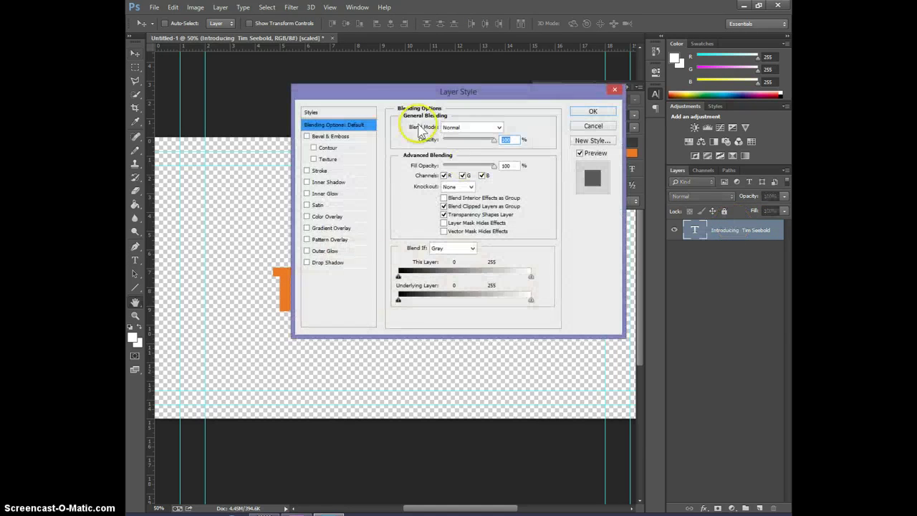
{"action": "left_click_drag", "start_coordinate": [401, 89], "coordinate": [568, 42]}
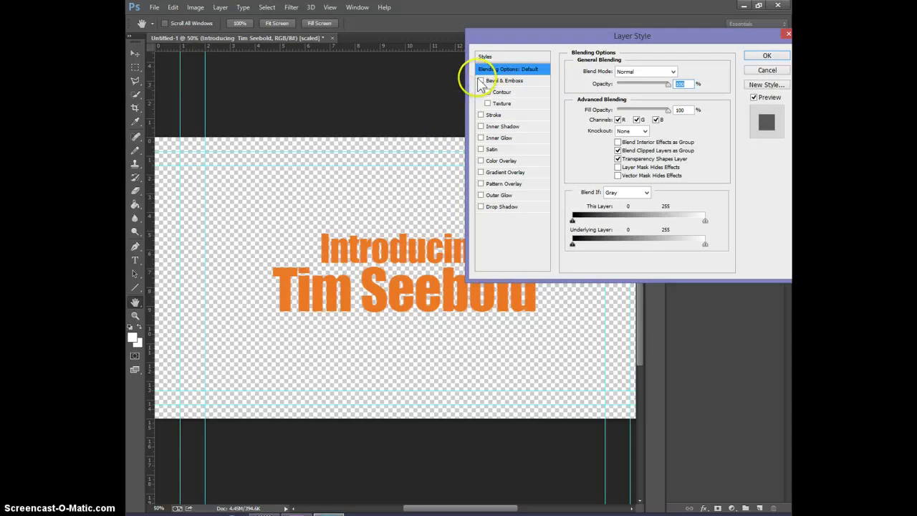
{"action": "left_click", "coordinate": [480, 80]}
{"action": "left_click", "coordinate": [487, 91]}
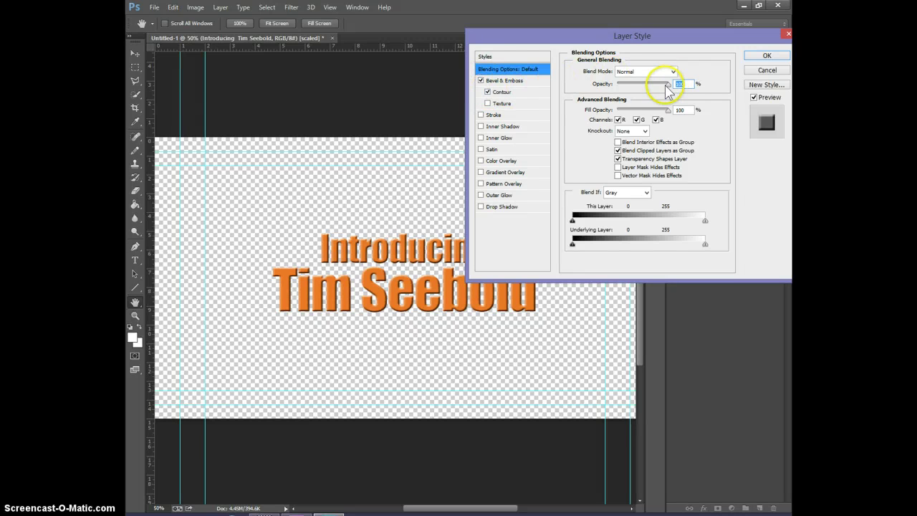
{"action": "left_click", "coordinate": [501, 92]}
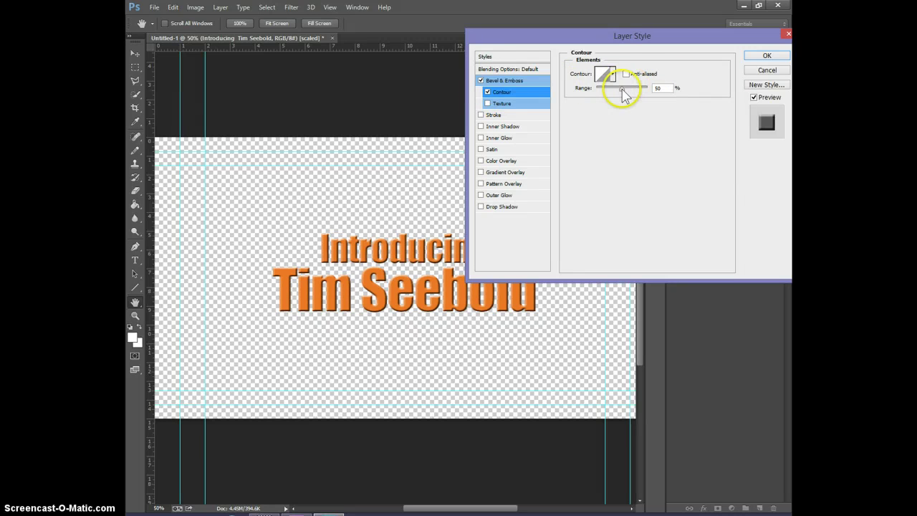
{"action": "left_click_drag", "start_coordinate": [620, 88], "coordinate": [607, 89]}
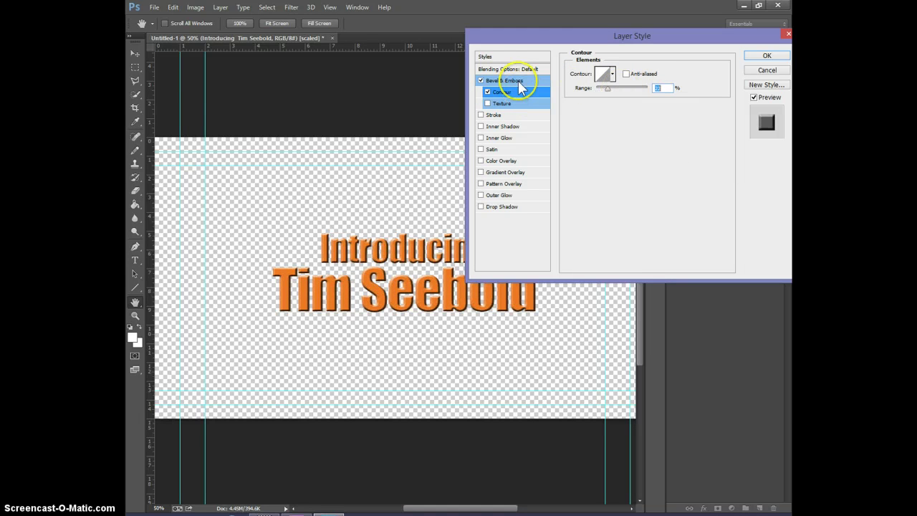
{"action": "left_click", "coordinate": [517, 80]}
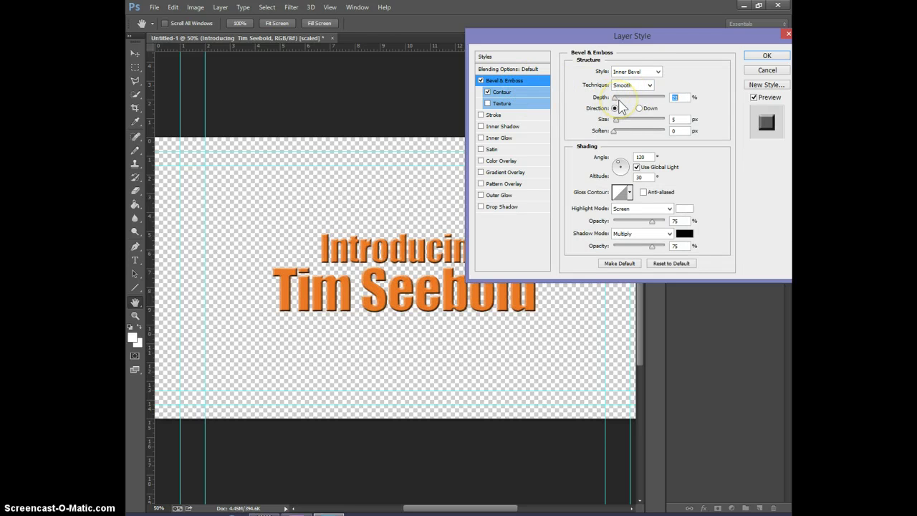
{"action": "left_click_drag", "start_coordinate": [619, 101], "coordinate": [614, 120]}
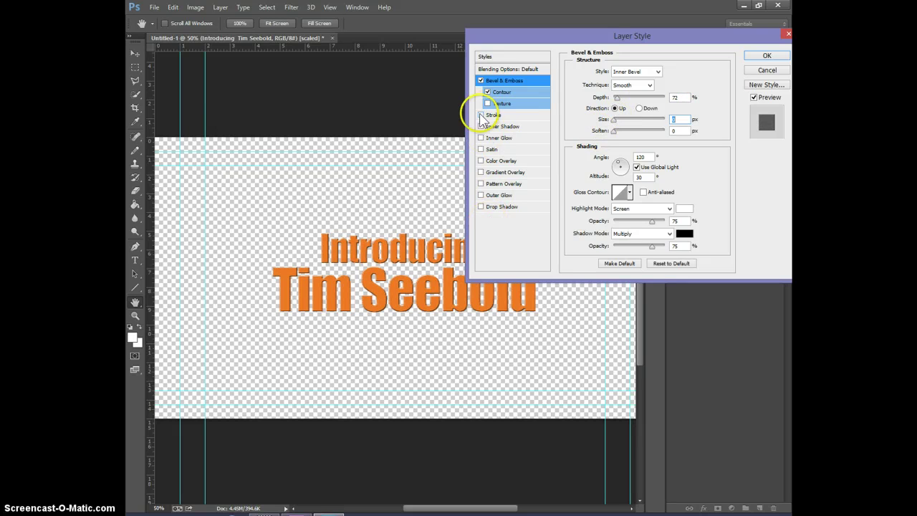
{"action": "left_click", "coordinate": [498, 115]}
Make the title's stroke white and positioned Inside the letters
{"action": "left_click", "coordinate": [591, 142]}
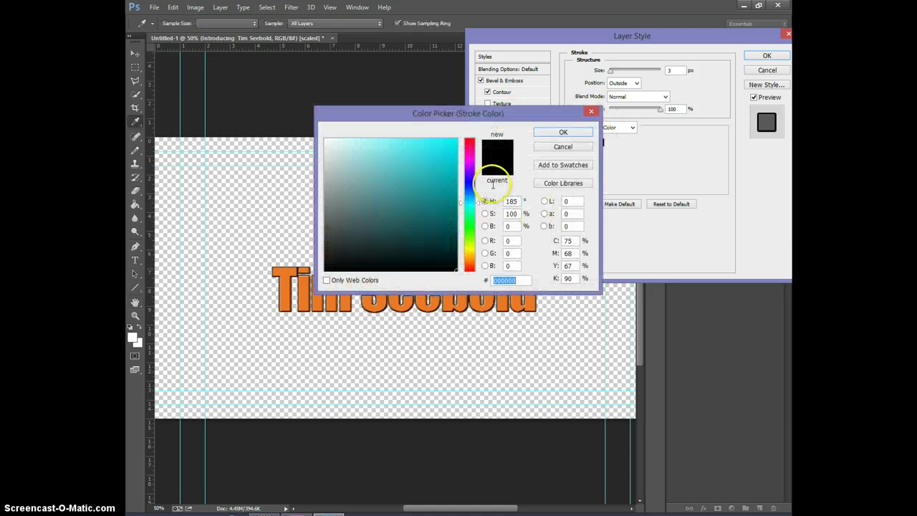
{"action": "left_click", "coordinate": [351, 160]}
{"action": "left_click", "coordinate": [585, 131]}
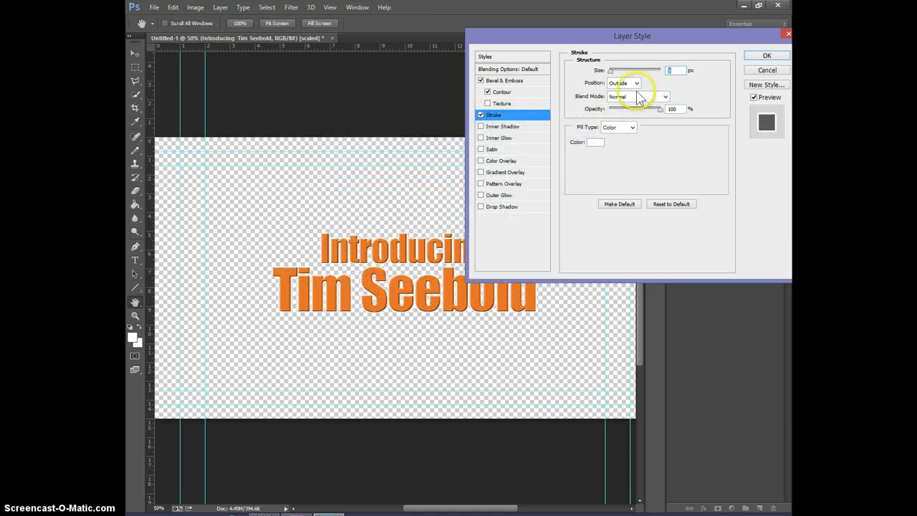
{"action": "left_click", "coordinate": [626, 83]}
{"action": "left_click", "coordinate": [624, 94]}
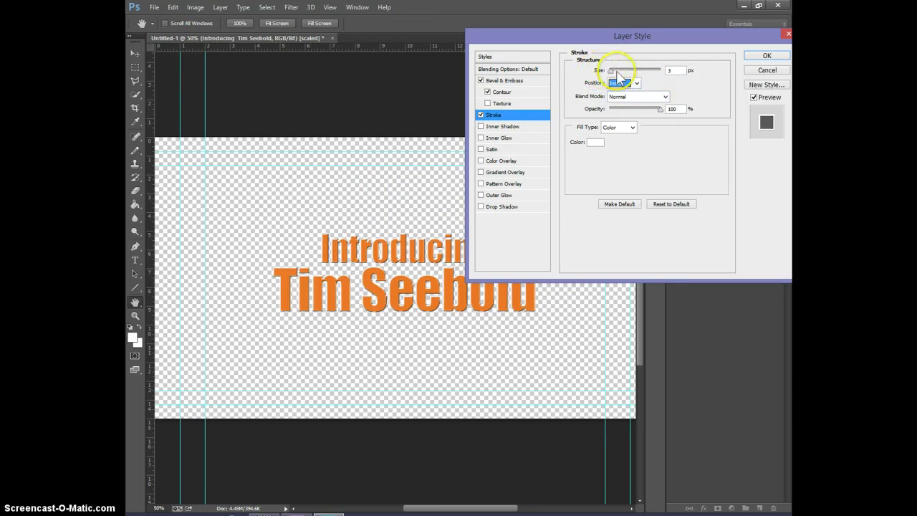
{"action": "left_click", "coordinate": [673, 70]}
{"action": "double_click", "coordinate": [672, 70]}
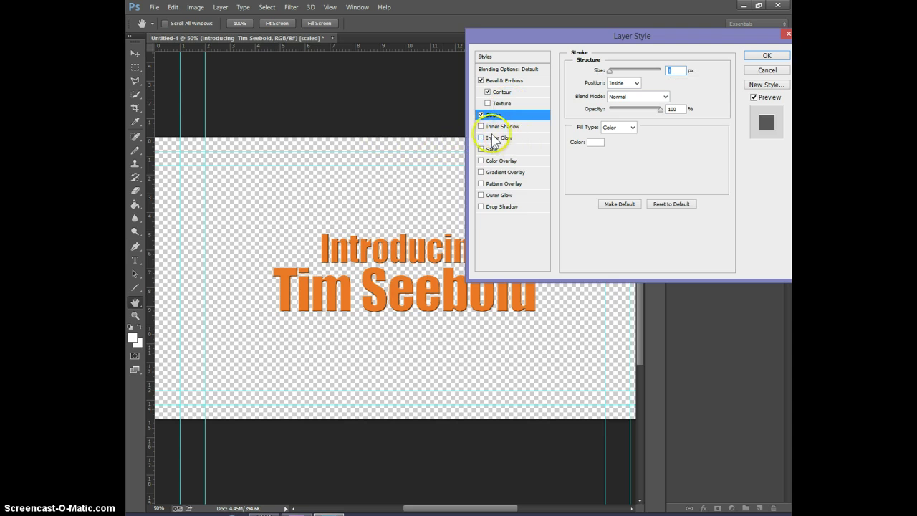
Add a Drop Shadow with Distance 0 and apply the layer style
{"action": "left_click", "coordinate": [481, 207]}
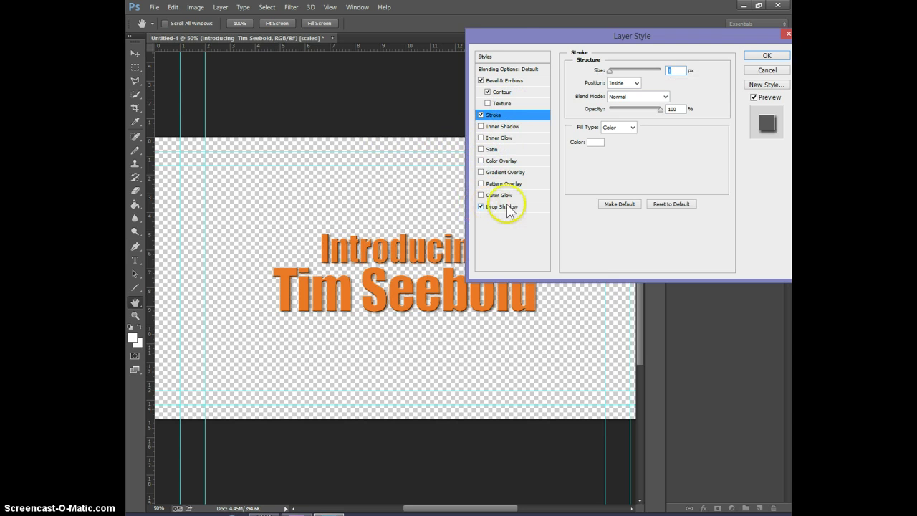
{"action": "left_click", "coordinate": [510, 207]}
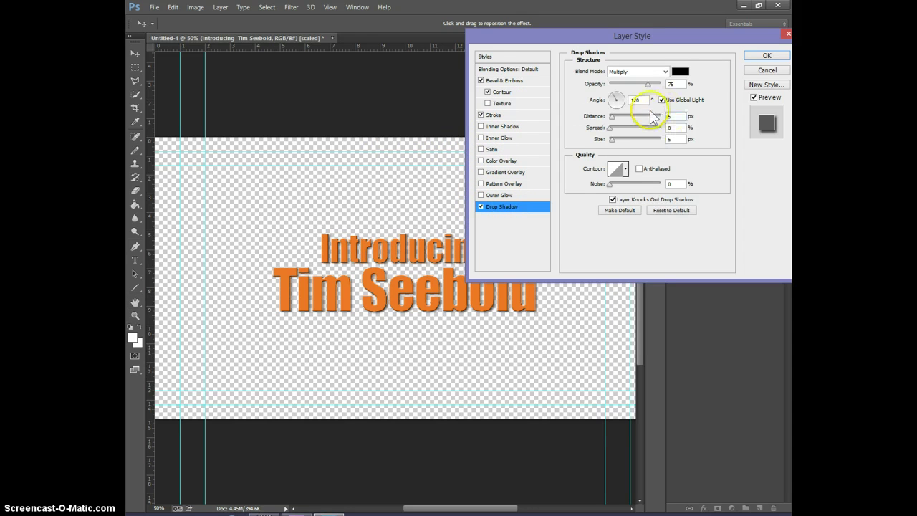
{"action": "left_click_drag", "start_coordinate": [613, 116], "coordinate": [613, 133]}
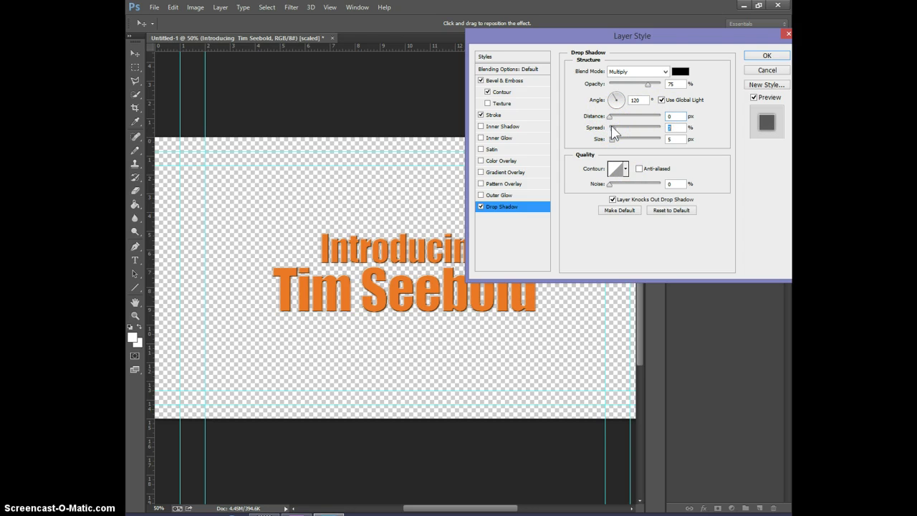
{"action": "left_click", "coordinate": [775, 57]}
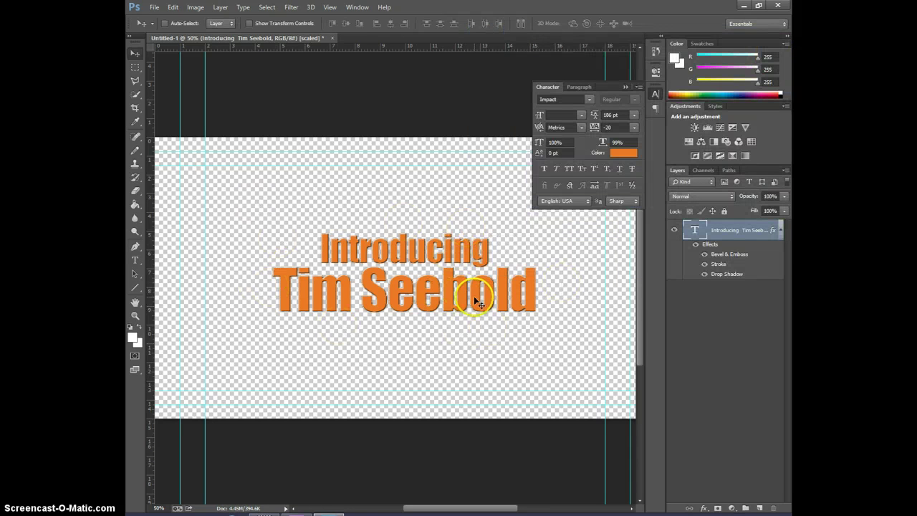
Save the title as TimSeeboldText.png on the Desktop with default PNG options, then return to Premiere Pro
{"action": "left_click", "coordinate": [153, 9]}
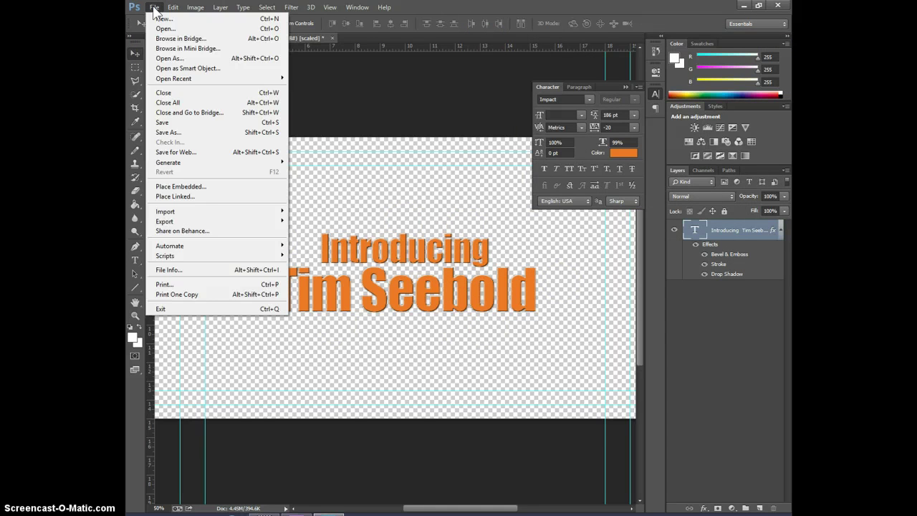
{"action": "left_click", "coordinate": [179, 133]}
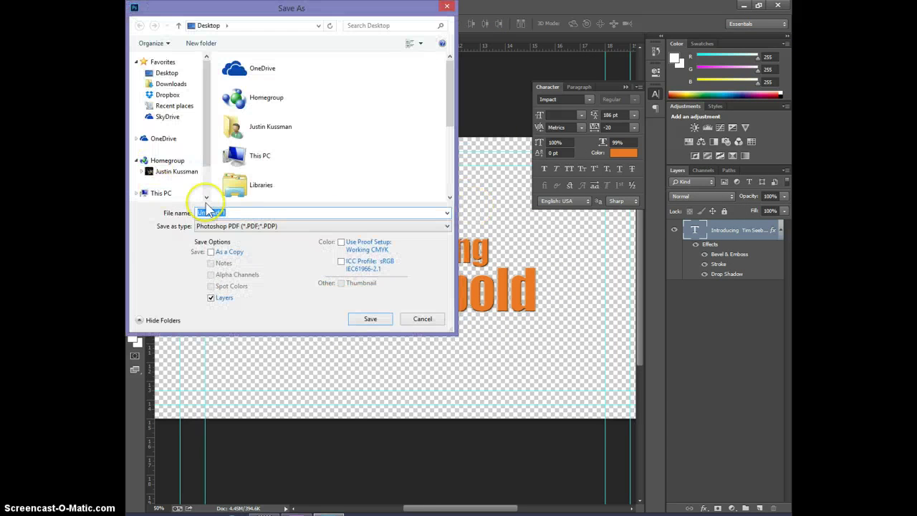
{"action": "left_click", "coordinate": [274, 225]}
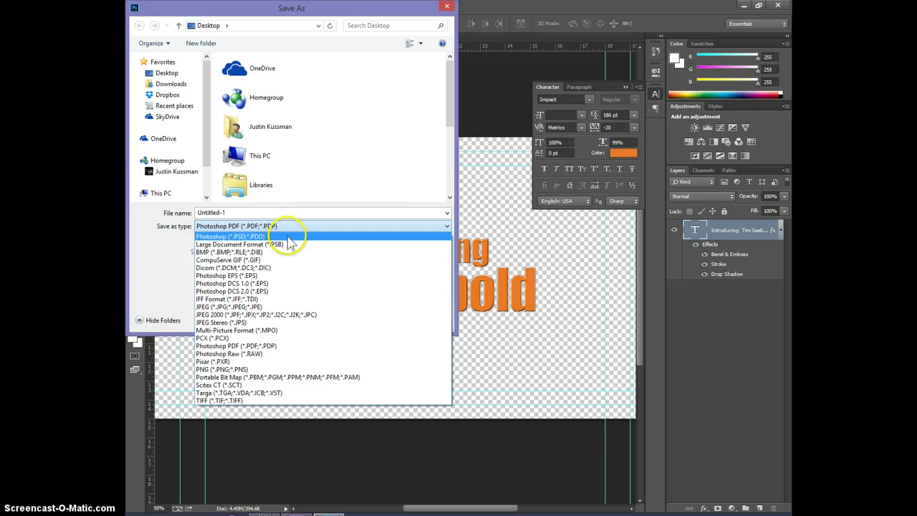
{"action": "left_click", "coordinate": [249, 370]}
{"action": "left_click", "coordinate": [253, 211]}
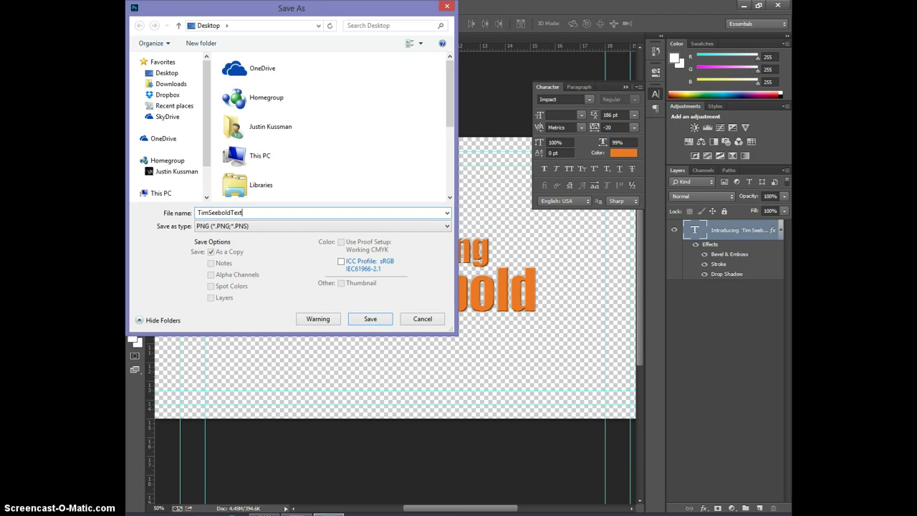
{"action": "left_click", "coordinate": [370, 318]}
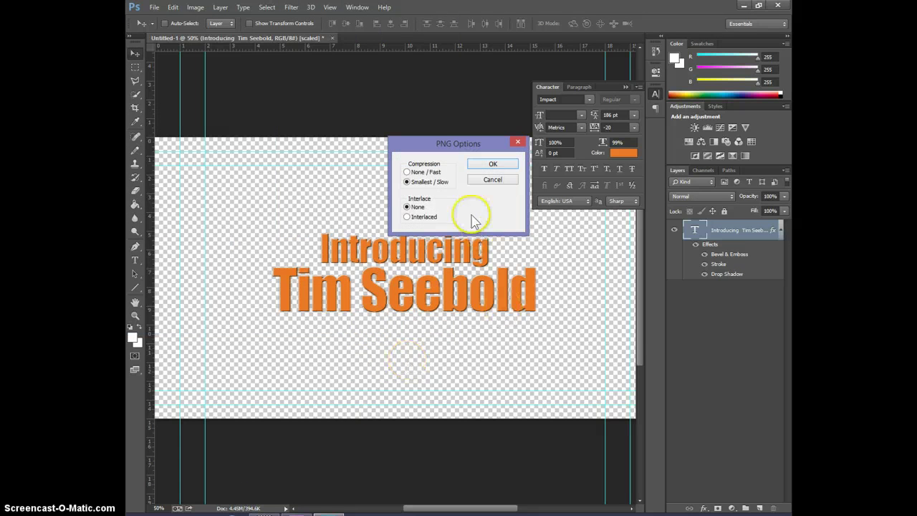
{"action": "left_click", "coordinate": [492, 167]}
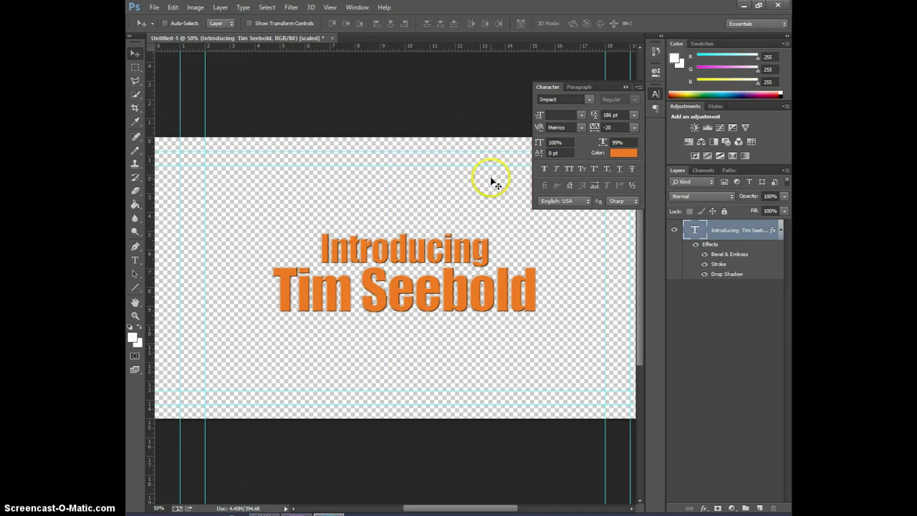
{"action": "key", "text": "alt+Tab"}
Import TimSeeboldText.png from the Desktop into the Premiere Pro project
{"action": "left_click", "coordinate": [419, 291]}
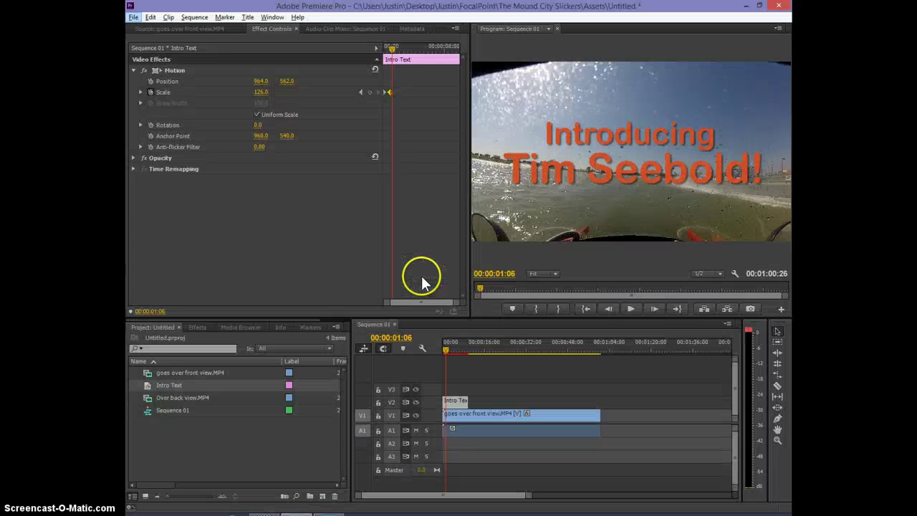
{"action": "double_click", "coordinate": [187, 448]}
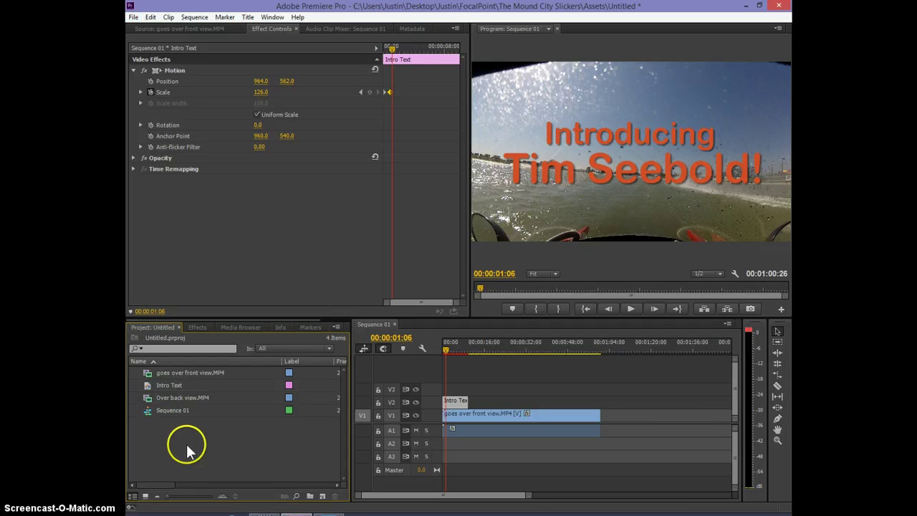
{"action": "left_click", "coordinate": [167, 130]}
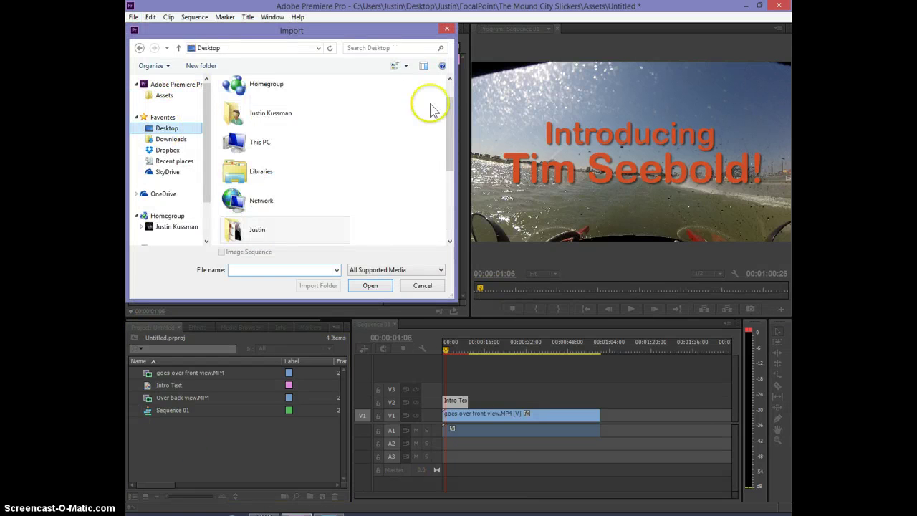
{"action": "left_click_drag", "start_coordinate": [451, 112], "coordinate": [449, 199]}
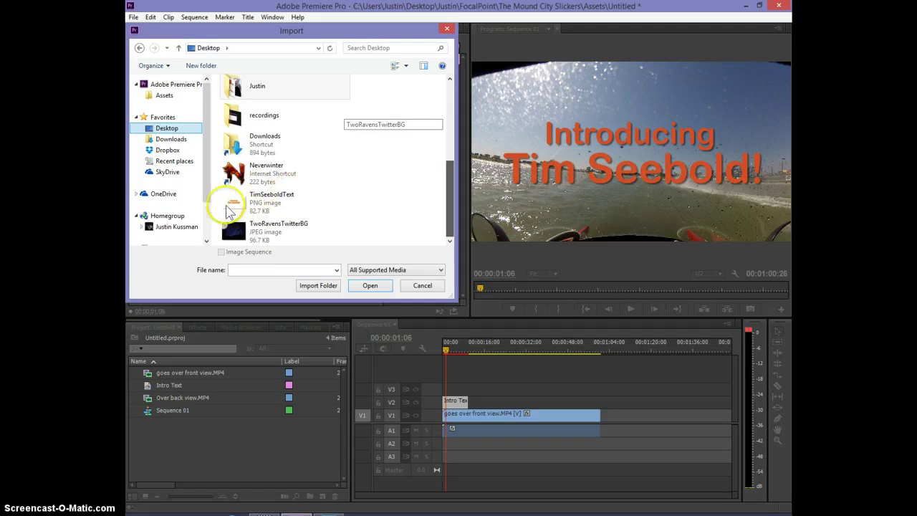
{"action": "double_click", "coordinate": [228, 203]}
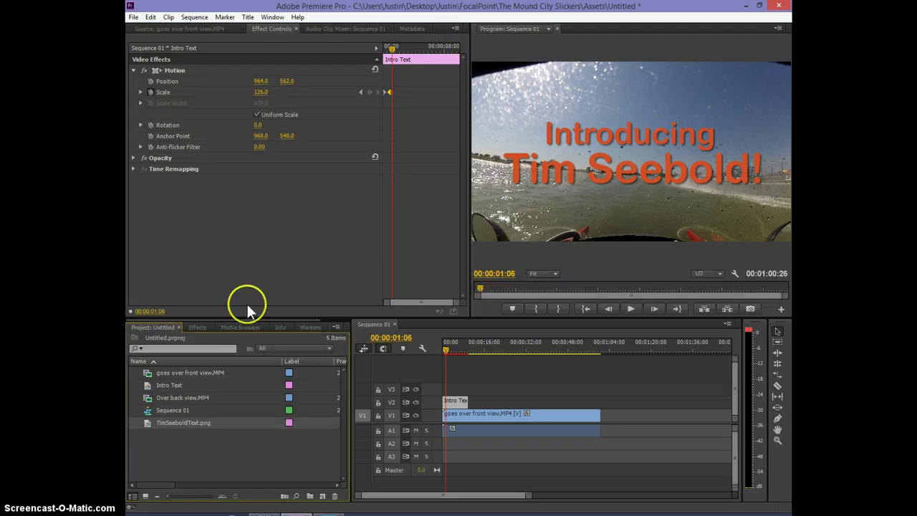
Place TimSeeboldText.png on track V3 over the footage, preview it, and show its Motion settings
{"action": "left_click_drag", "start_coordinate": [159, 425], "coordinate": [472, 390]}
{"action": "left_click_drag", "start_coordinate": [483, 349], "coordinate": [475, 351]}
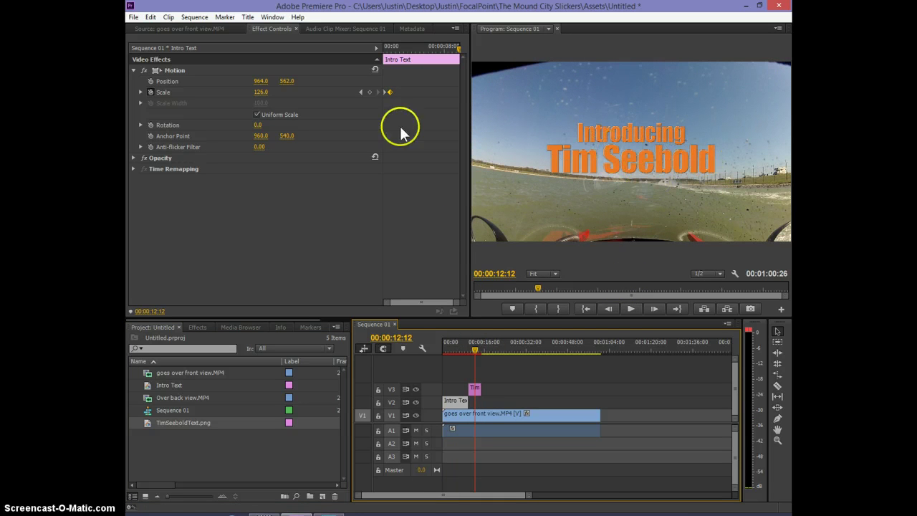
{"action": "left_click", "coordinate": [474, 387]}
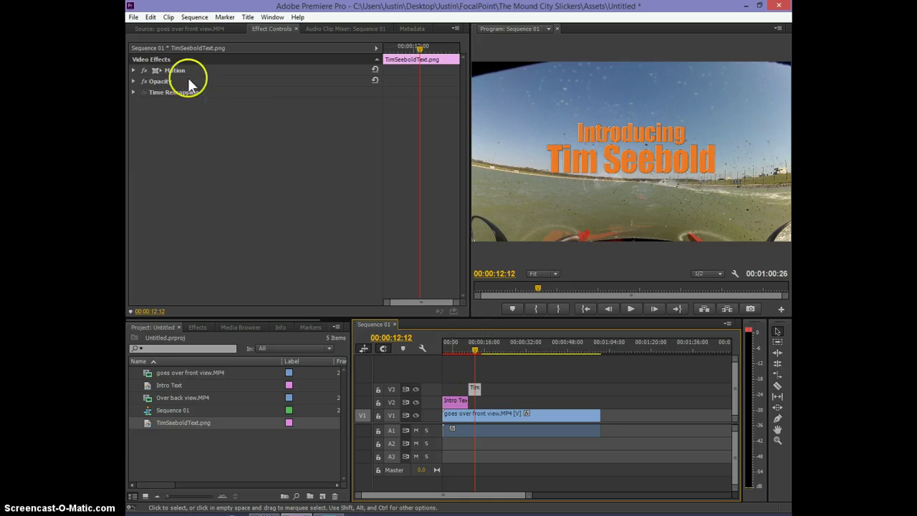
{"action": "left_click", "coordinate": [134, 71]}
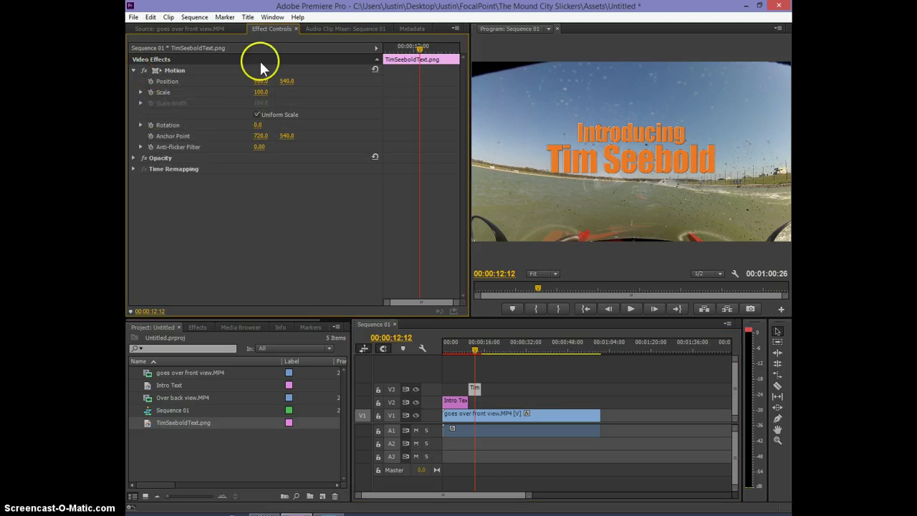